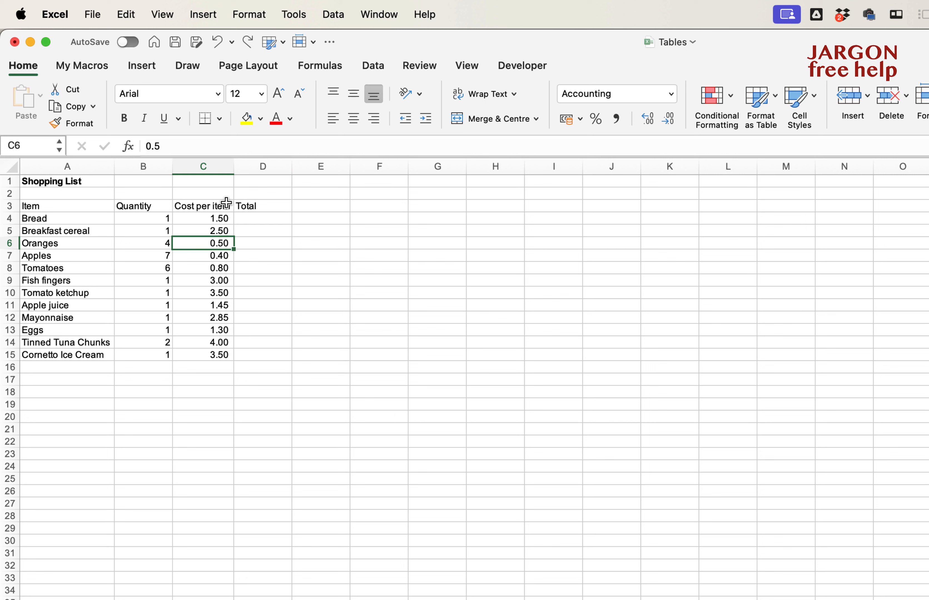
{"action": "left_click", "coordinate": [142, 70]}
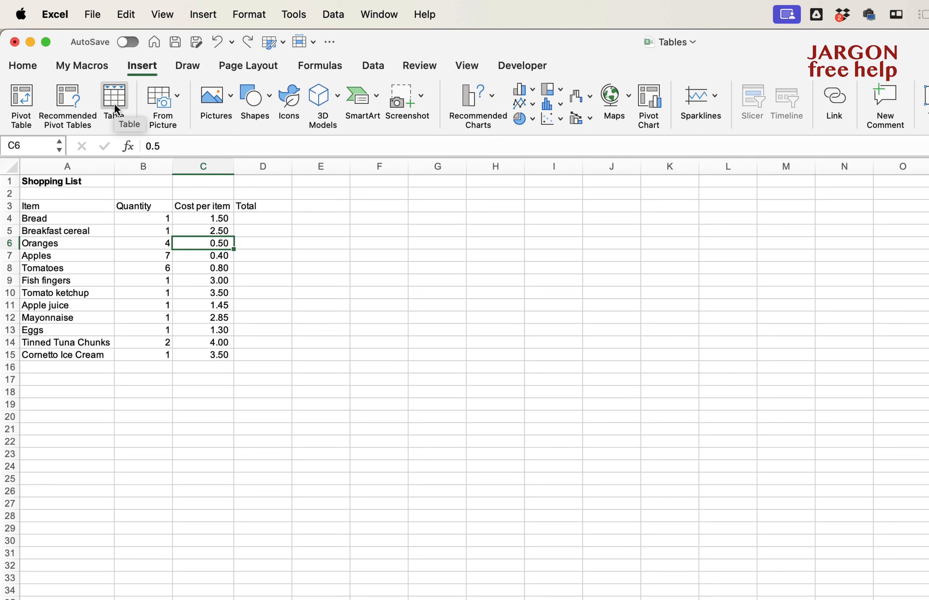
{"action": "left_click", "coordinate": [133, 269]}
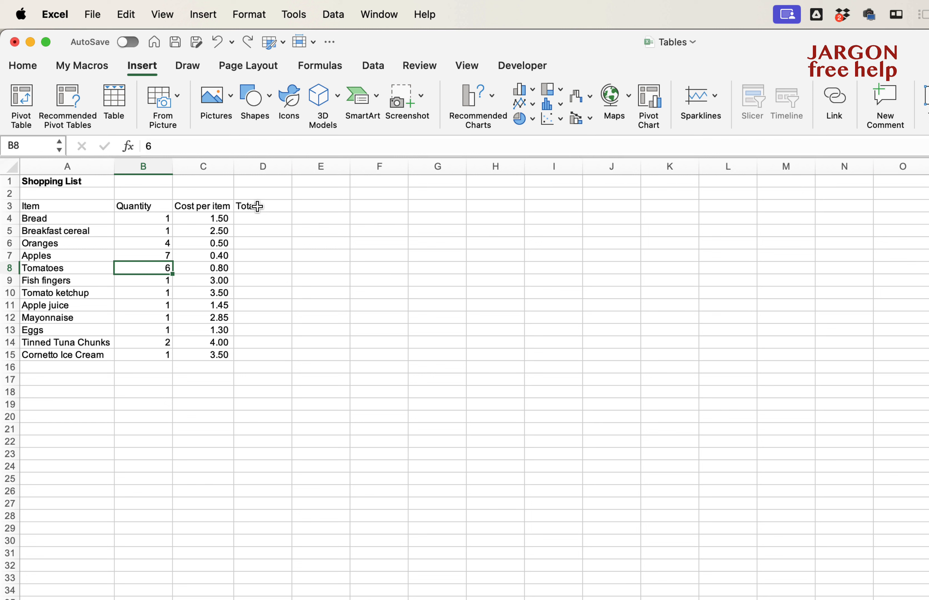
{"action": "left_click_drag", "start_coordinate": [261, 220], "coordinate": [268, 357]}
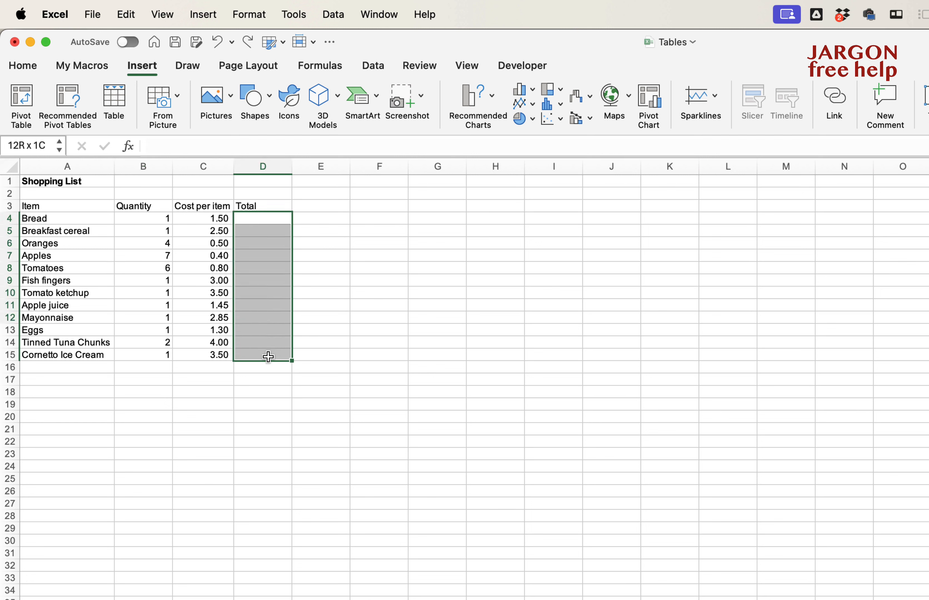
{"action": "left_click", "coordinate": [276, 317]}
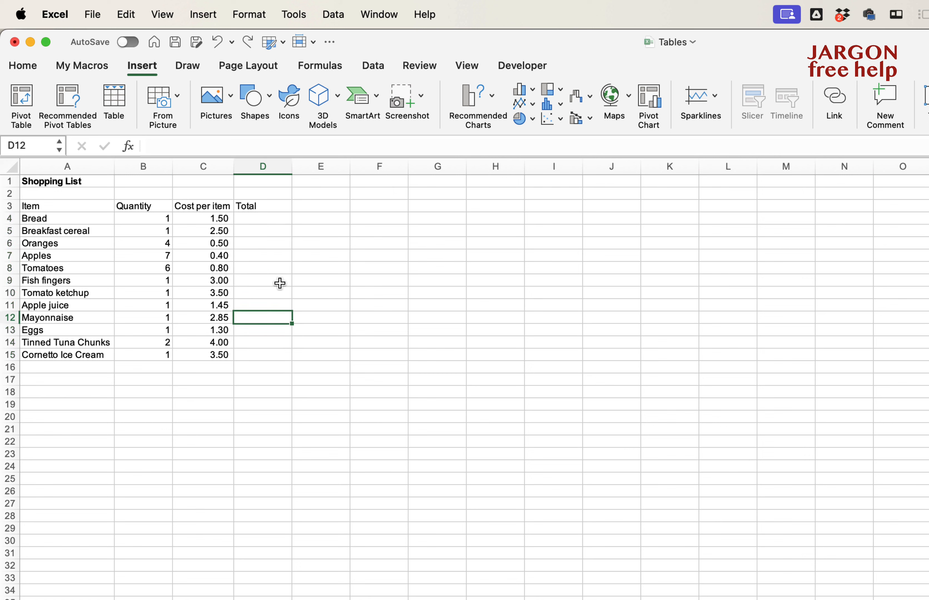
Insert a blank row above the Tomato ketchup row and undo the insertion.
{"action": "right_click", "coordinate": [13, 293]}
{"action": "left_click", "coordinate": [51, 382]}
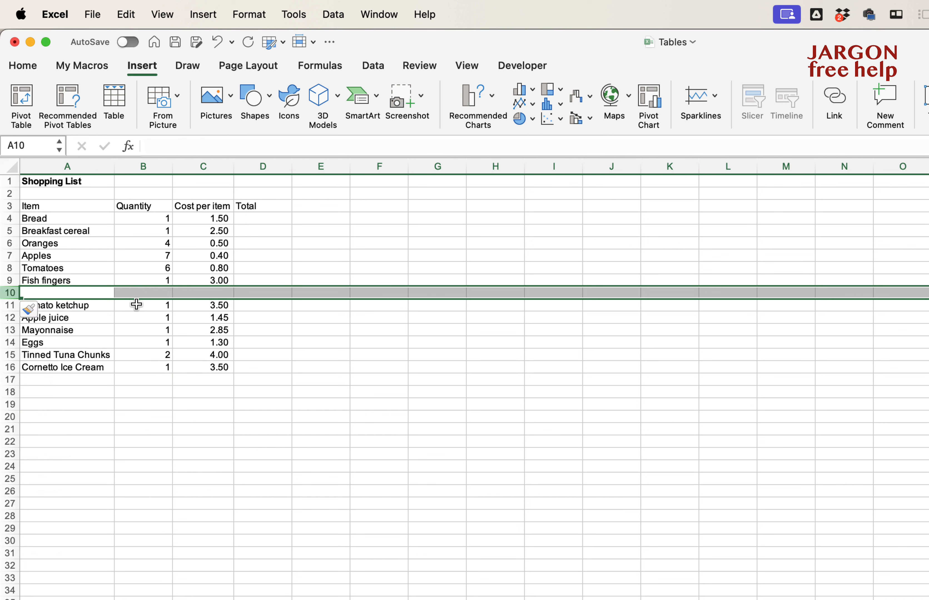
{"action": "key", "text": "super+z"}
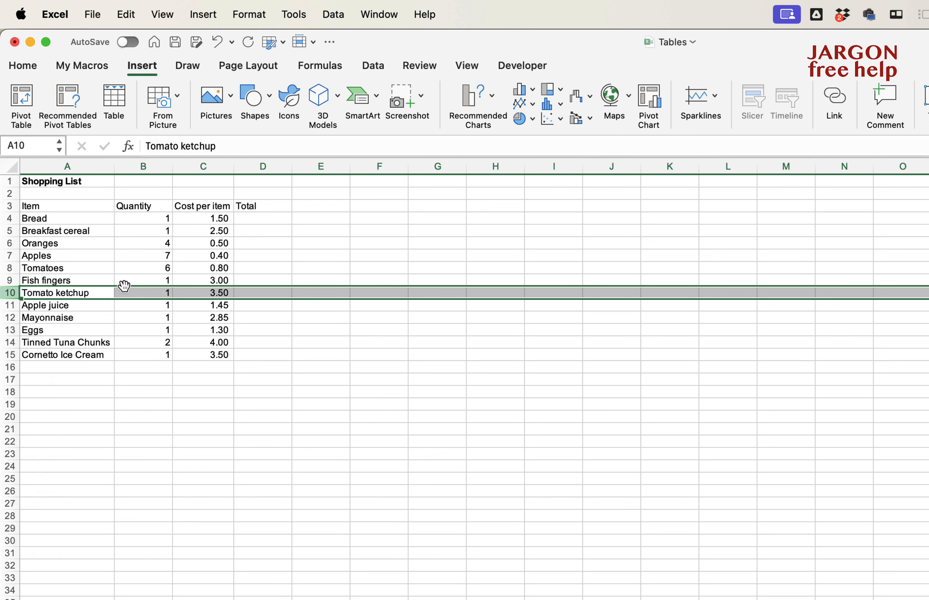
Convert the shopping list range A3:D15 into a table, using its first row as headers.
{"action": "left_click", "coordinate": [104, 292]}
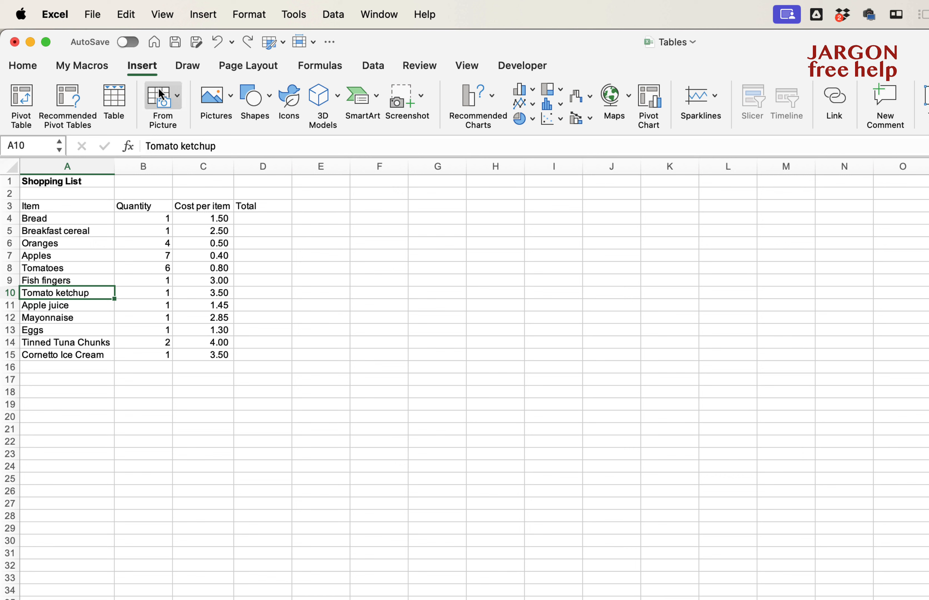
{"action": "left_click", "coordinate": [117, 108]}
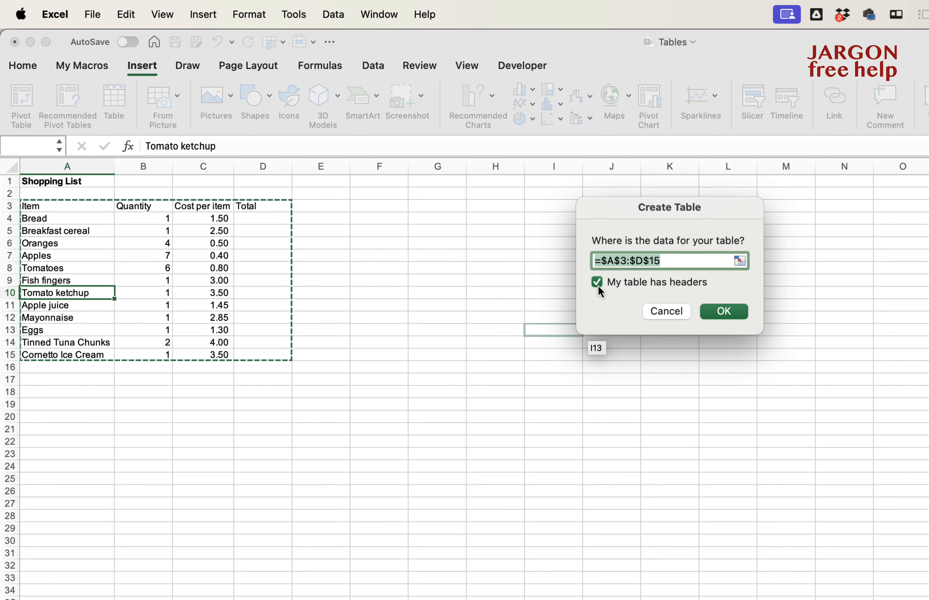
{"action": "left_click", "coordinate": [725, 312]}
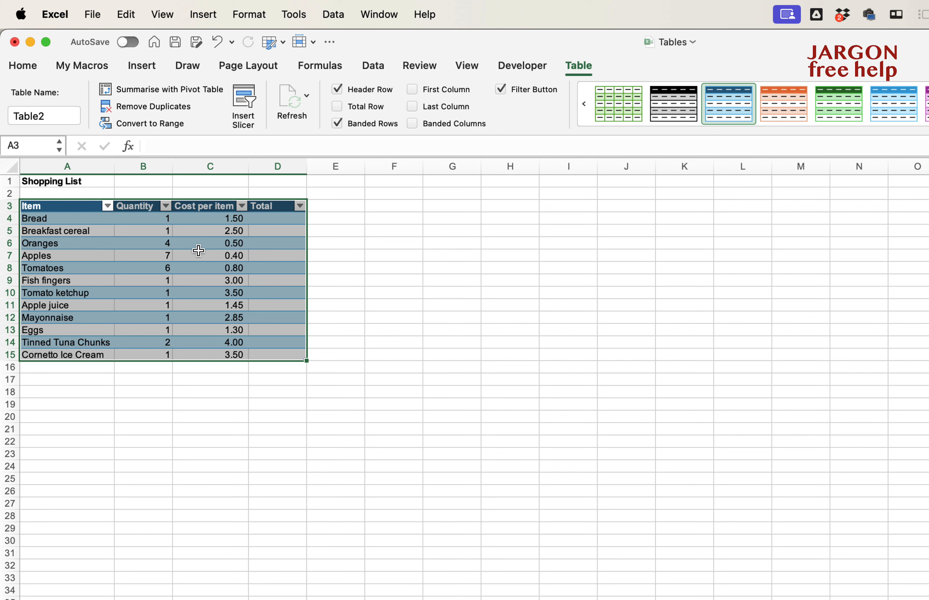
{"action": "left_click", "coordinate": [199, 252]}
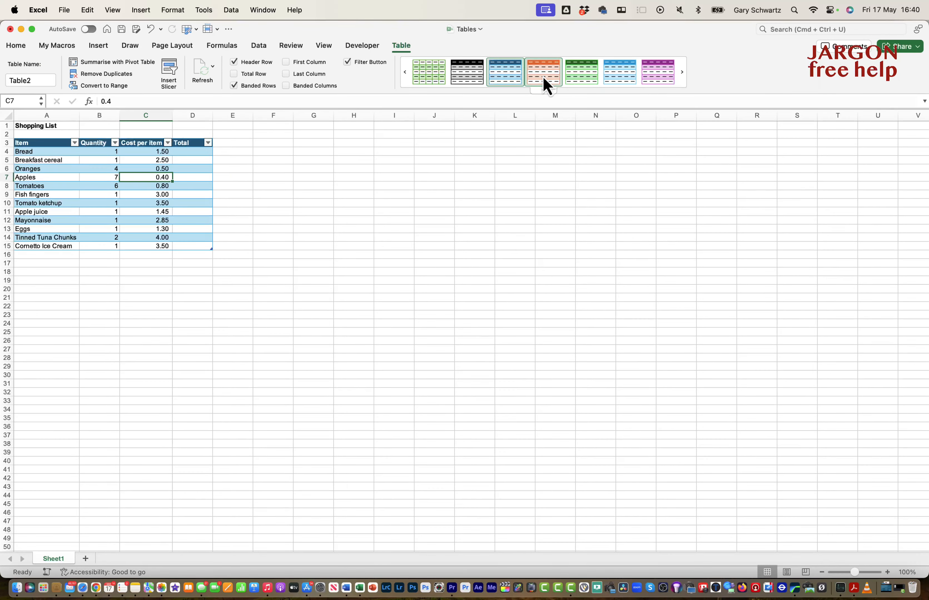
Try the medium light-blue and purple table styles and browse the Light, Medium and Dark styles.
{"action": "left_click", "coordinate": [706, 99]}
{"action": "left_click", "coordinate": [762, 97]}
{"action": "left_click", "coordinate": [622, 82]}
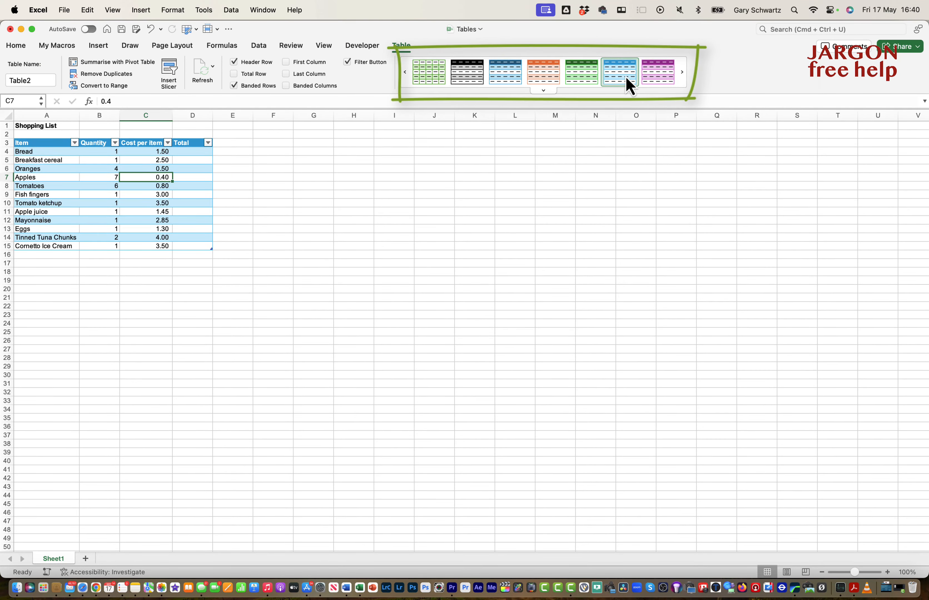
{"action": "left_click", "coordinate": [648, 83]}
{"action": "left_click", "coordinate": [544, 92]}
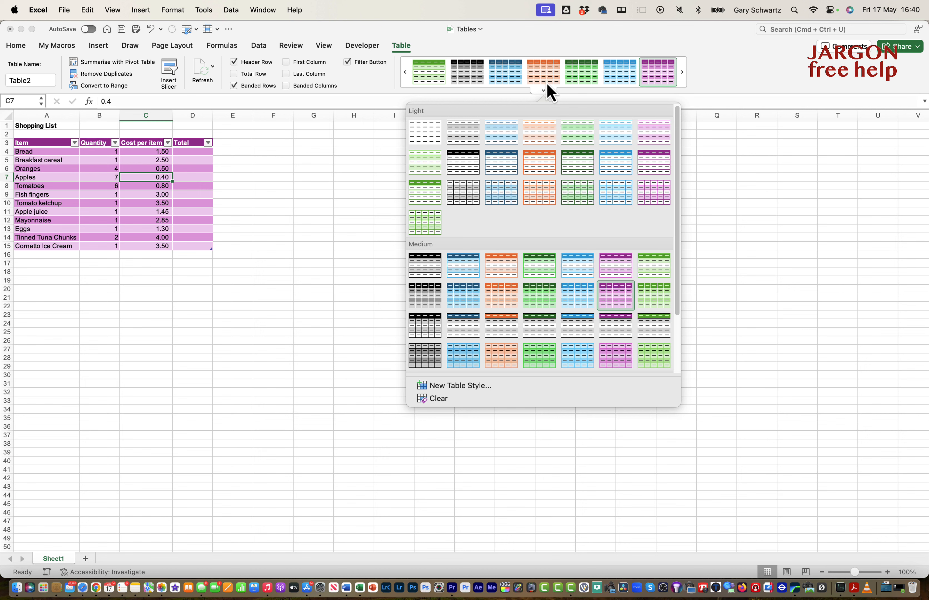
{"action": "scroll", "coordinate": [525, 262], "scroll_direction": "down", "scroll_amount": 3}
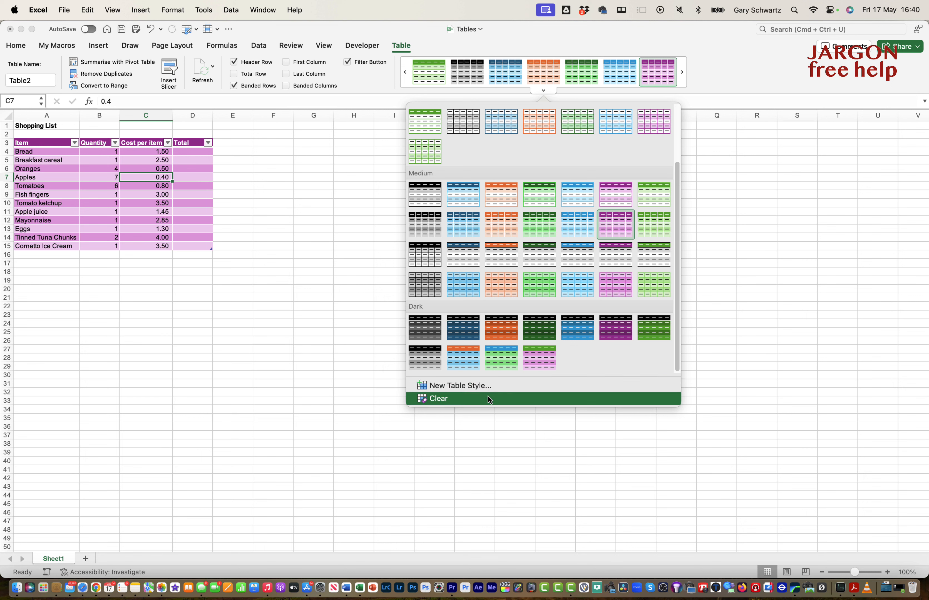
{"action": "left_click", "coordinate": [544, 94]}
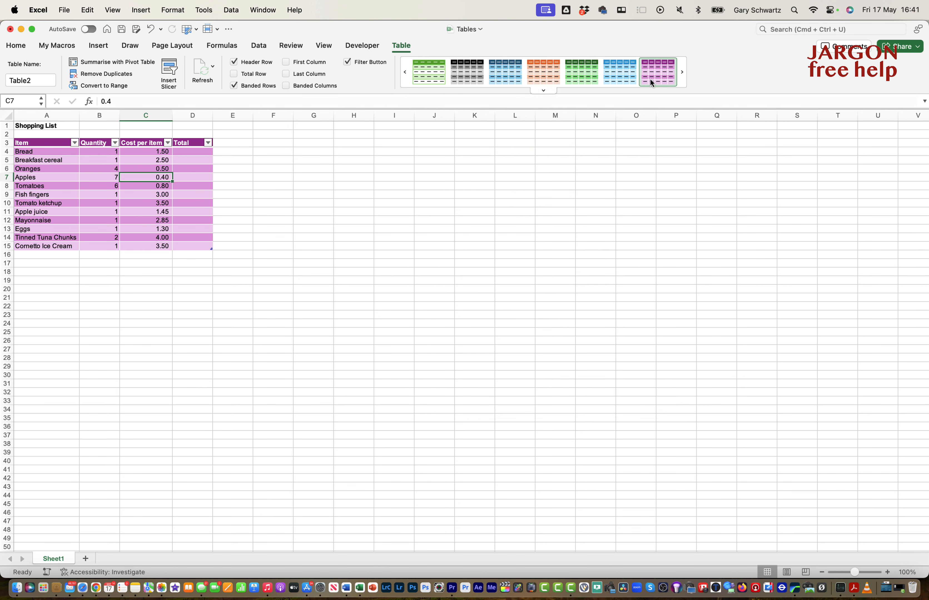
Apply the pale blue banded style from the first row of Light styles to the table.
{"action": "left_click", "coordinate": [544, 91]}
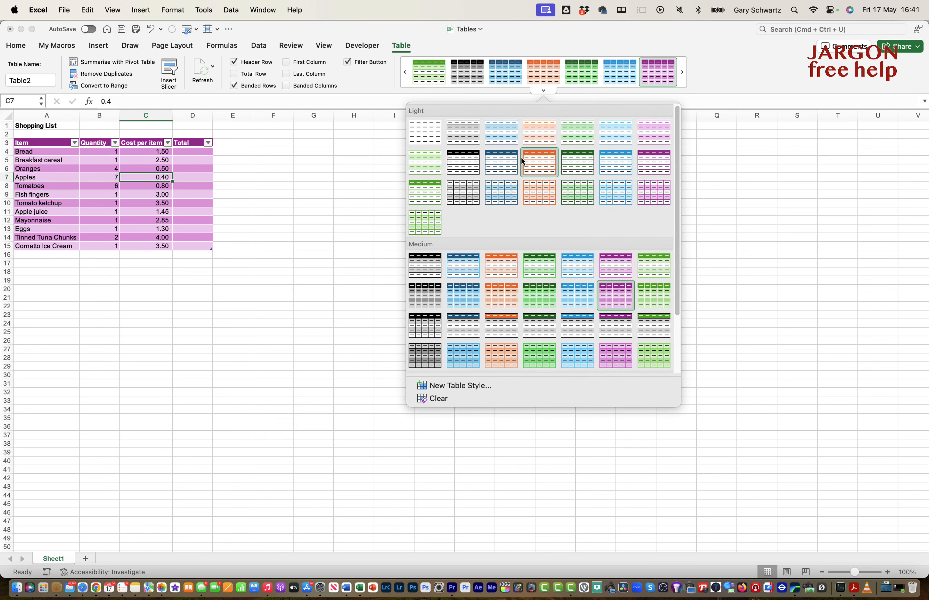
{"action": "left_click", "coordinate": [507, 134]}
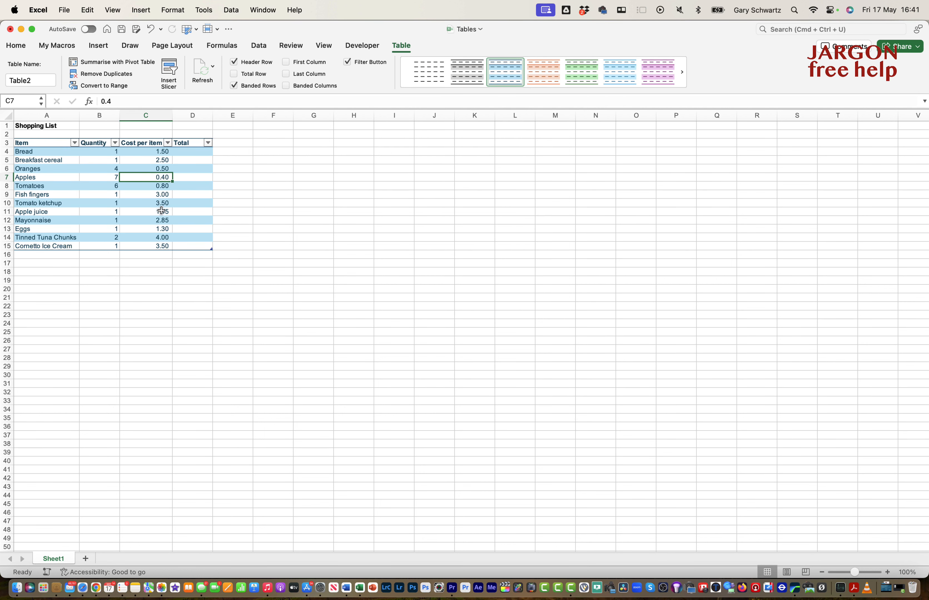
{"action": "key", "text": "Down"}
{"action": "key", "text": "Down"}
{"action": "key", "text": "Down"}
{"action": "key", "text": "Down"}
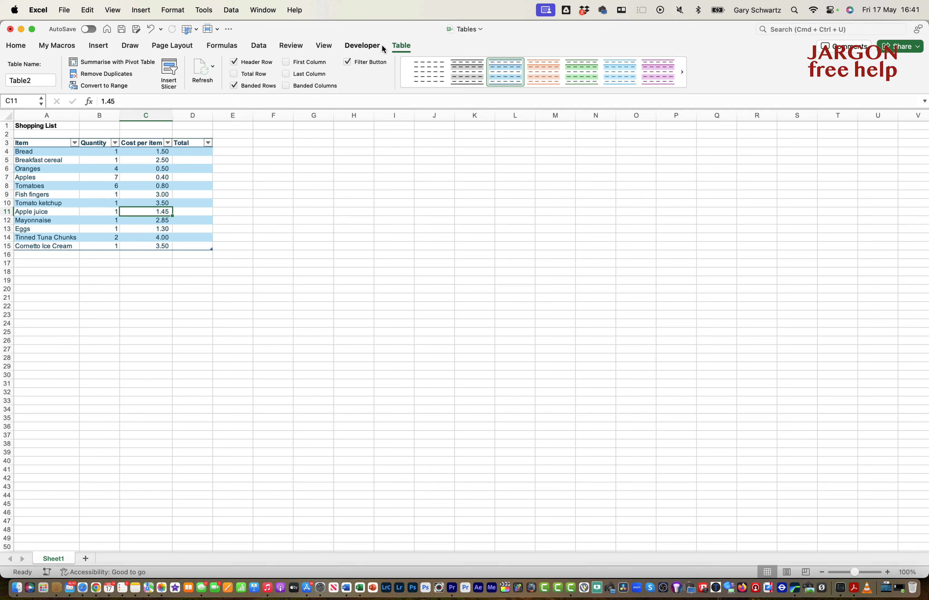
Try the table with banded columns, with and without banded rows, and return to banded rows only.
{"action": "left_click", "coordinate": [234, 87]}
{"action": "left_click", "coordinate": [234, 87]}
{"action": "left_click", "coordinate": [233, 86]}
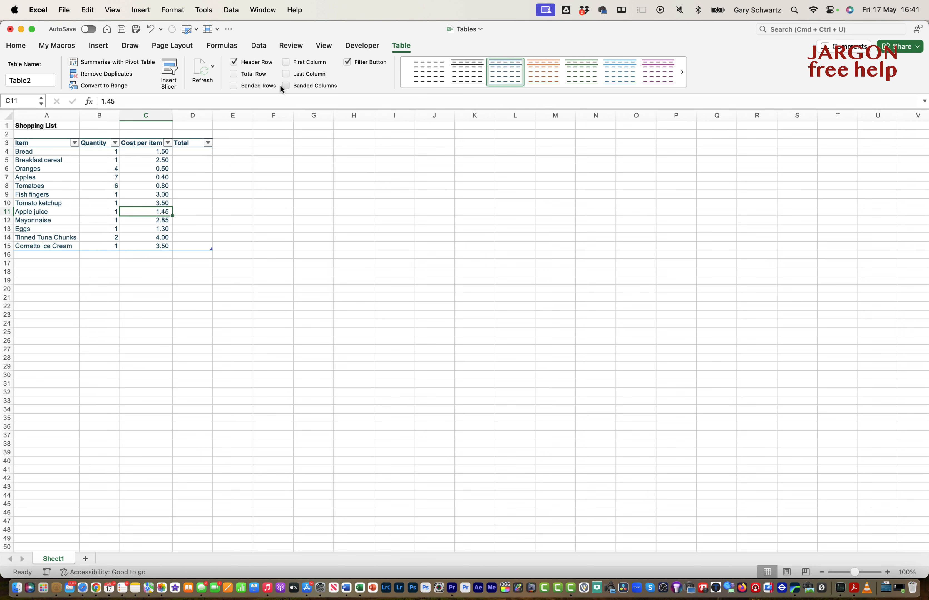
{"action": "left_click", "coordinate": [286, 86]}
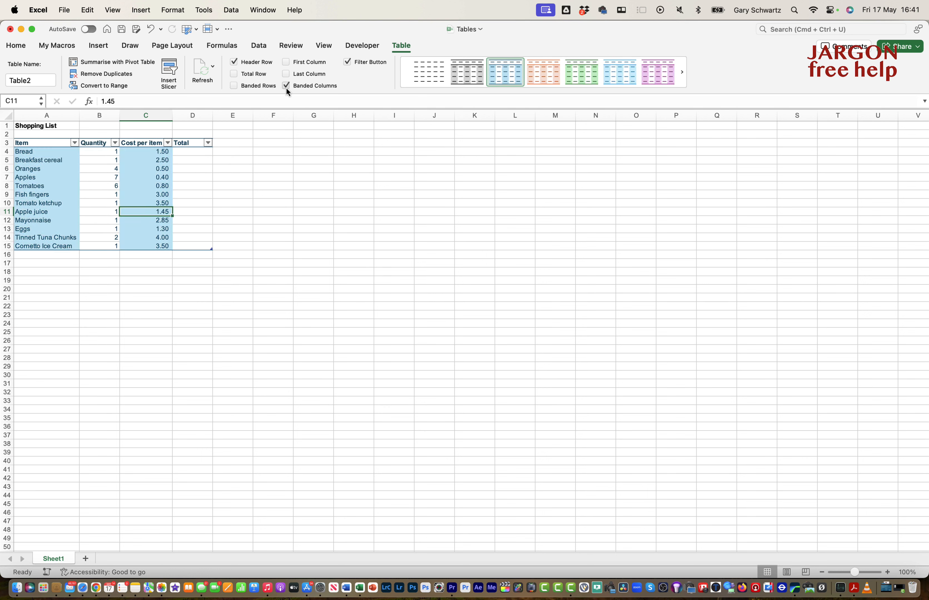
{"action": "left_click", "coordinate": [234, 85]}
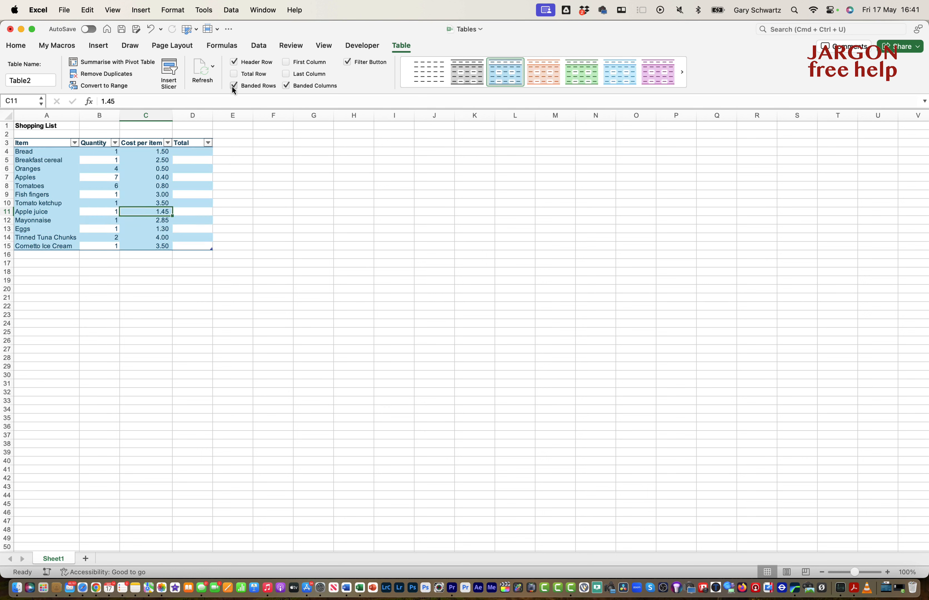
{"action": "left_click", "coordinate": [285, 86]}
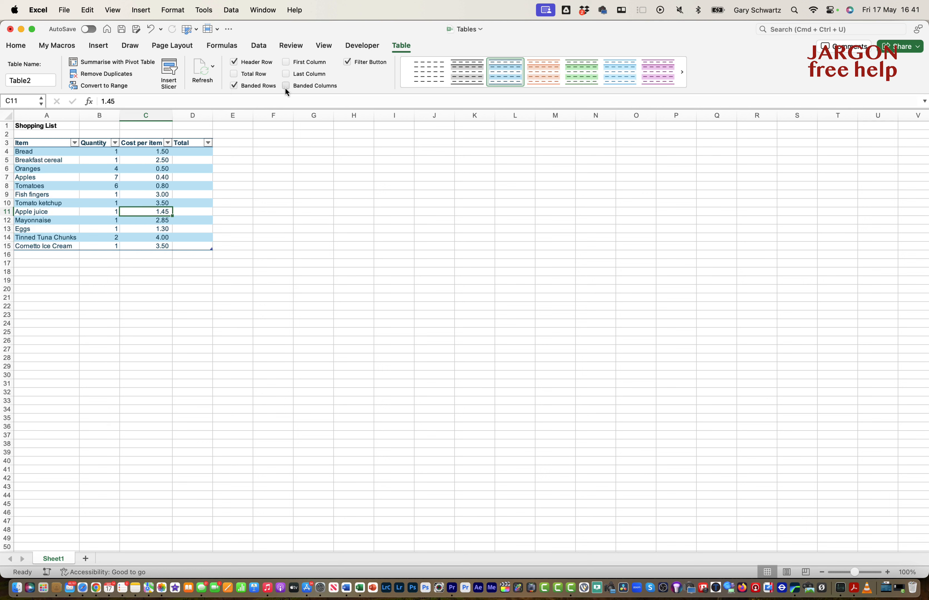
Try the First Column, Last Column and Total Row options on the table and switch each off again.
{"action": "left_click", "coordinate": [287, 62]}
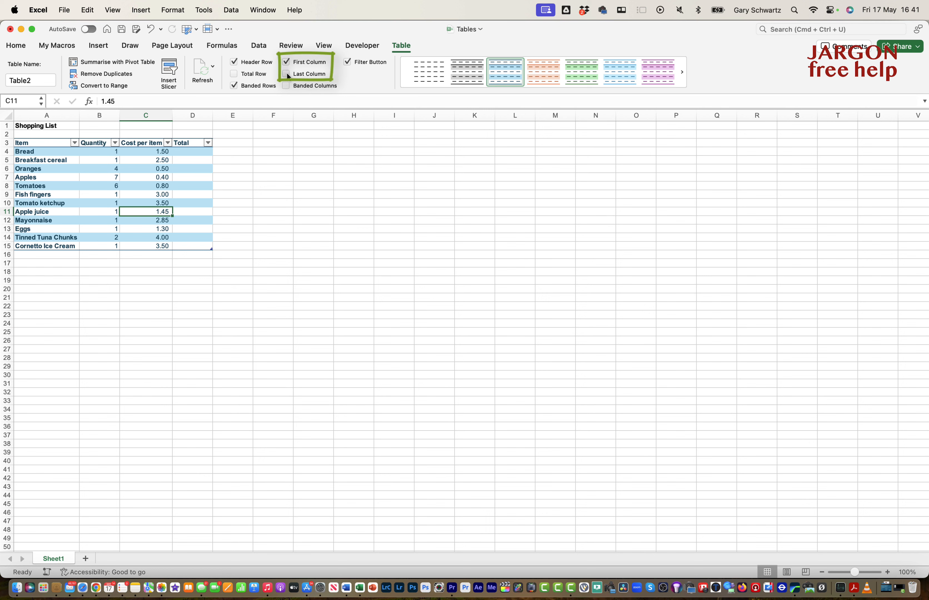
{"action": "left_click", "coordinate": [287, 75]}
{"action": "left_click", "coordinate": [287, 74]}
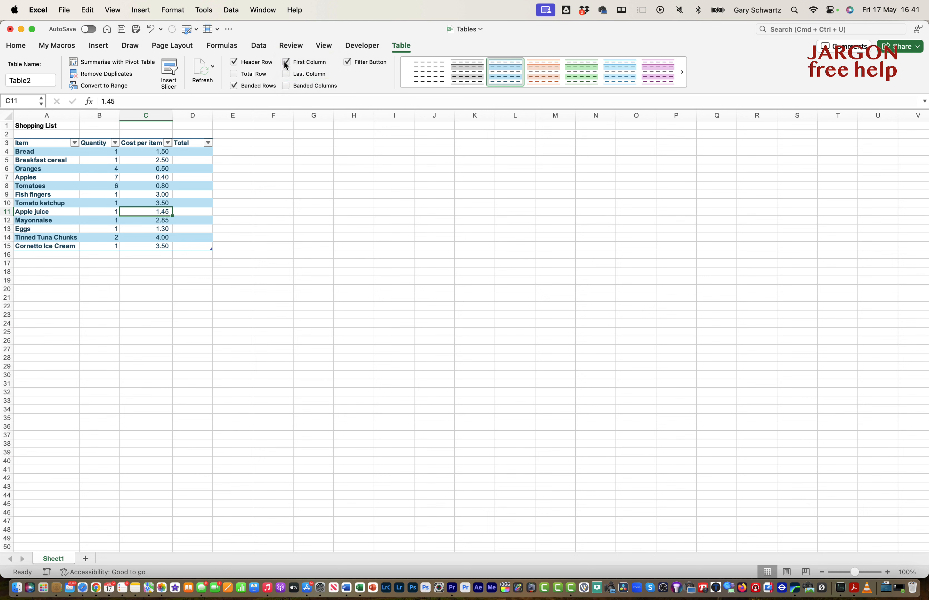
{"action": "left_click", "coordinate": [287, 63]}
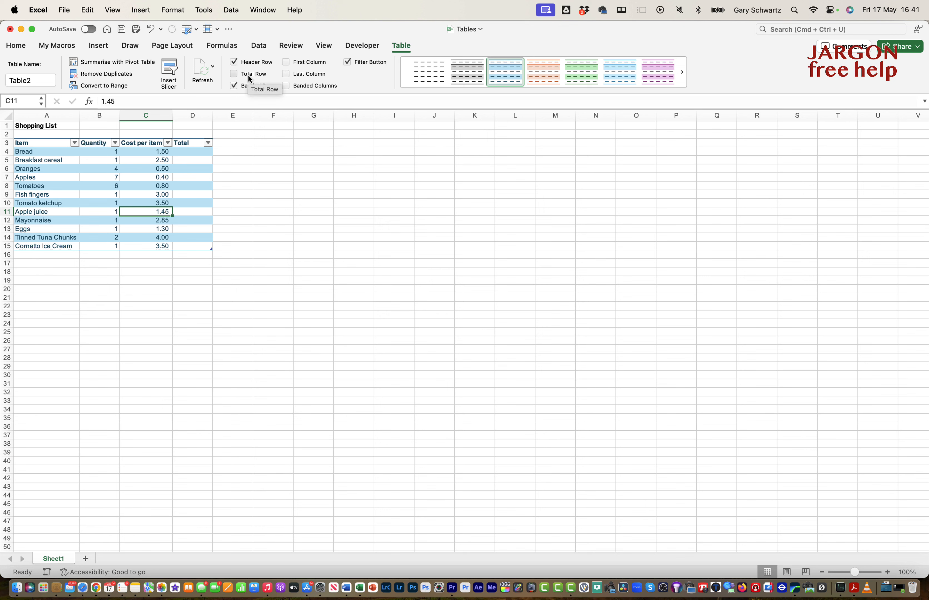
{"action": "left_click", "coordinate": [234, 74]}
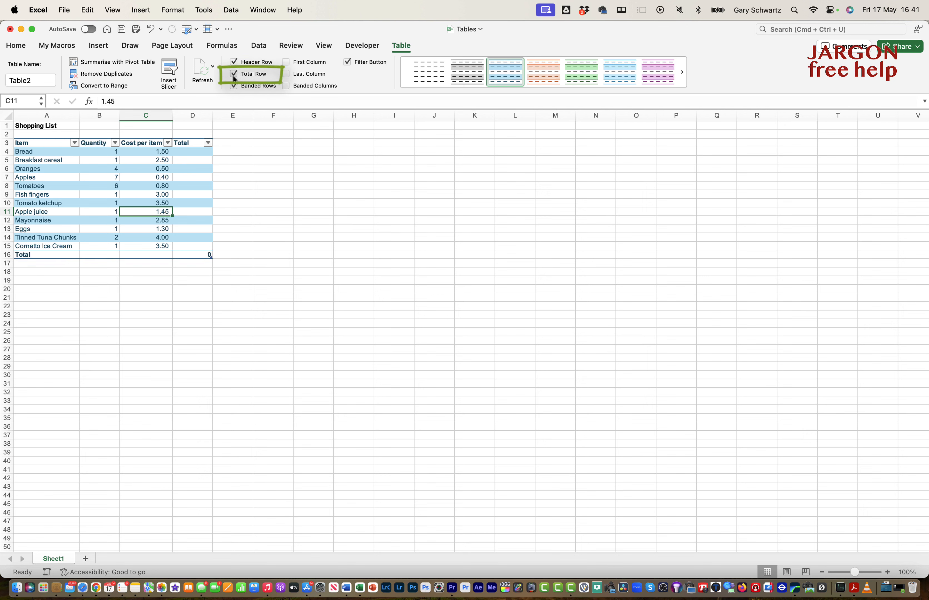
{"action": "left_click", "coordinate": [234, 74]}
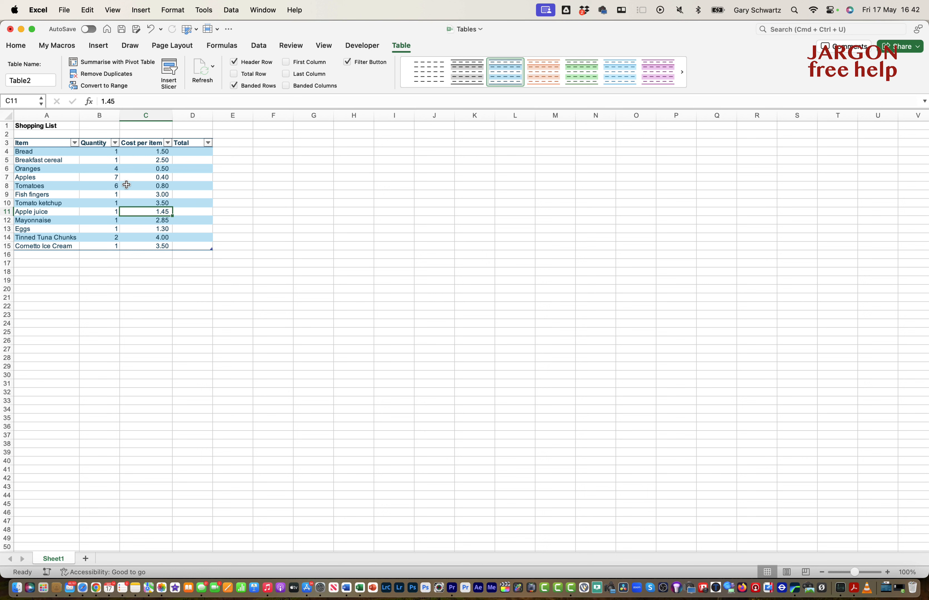
Rename the table as Shopping_List.
{"action": "left_click", "coordinate": [44, 80]}
{"action": "double_click", "coordinate": [26, 81]}
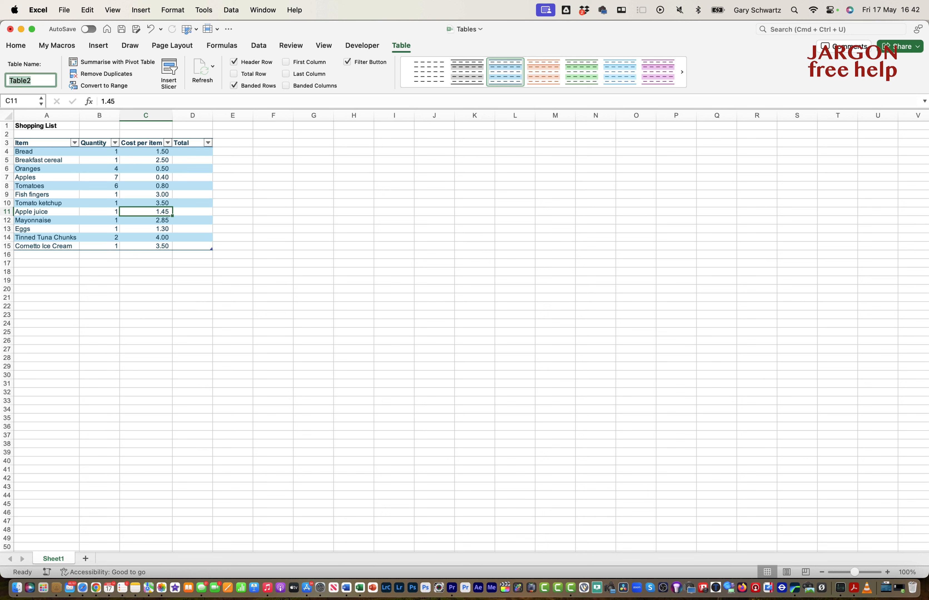
{"action": "type", "text": "SH"}
{"action": "key", "text": "BackSpace"}
{"action": "type", "text": "hopping_List"}
{"action": "key", "text": "Return"}
{"action": "left_click", "coordinate": [182, 152]}
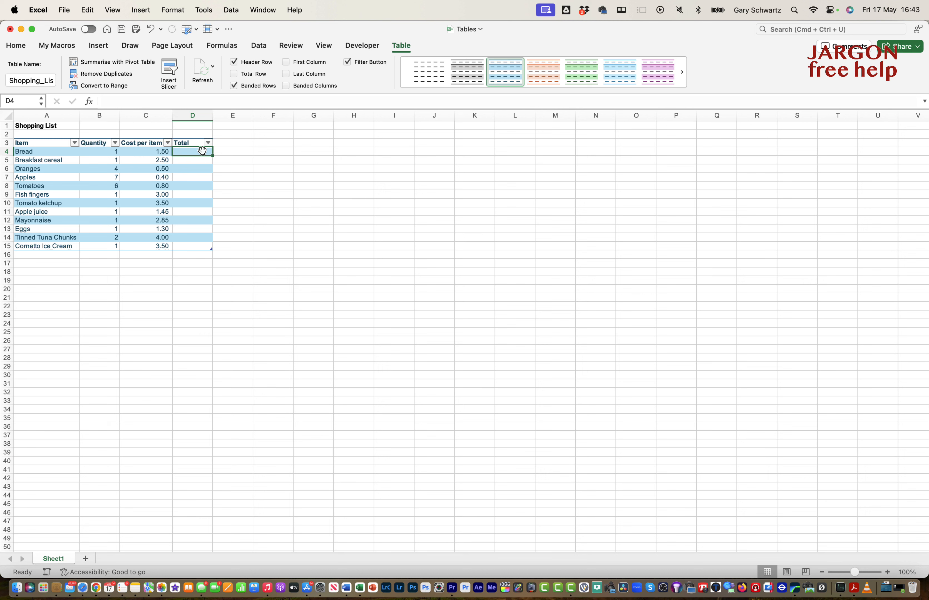
{"action": "type", "text": "="}
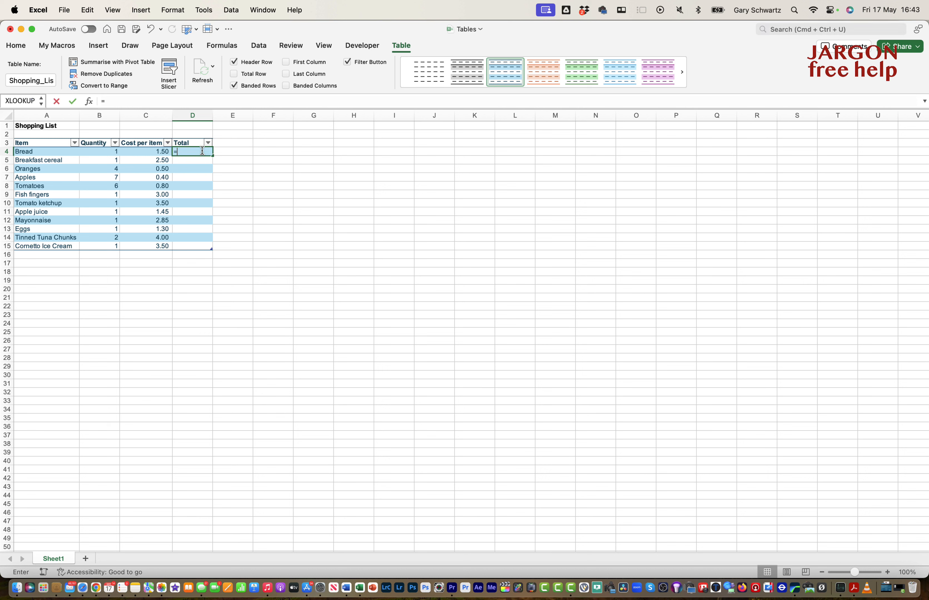
{"action": "left_click", "coordinate": [110, 150]}
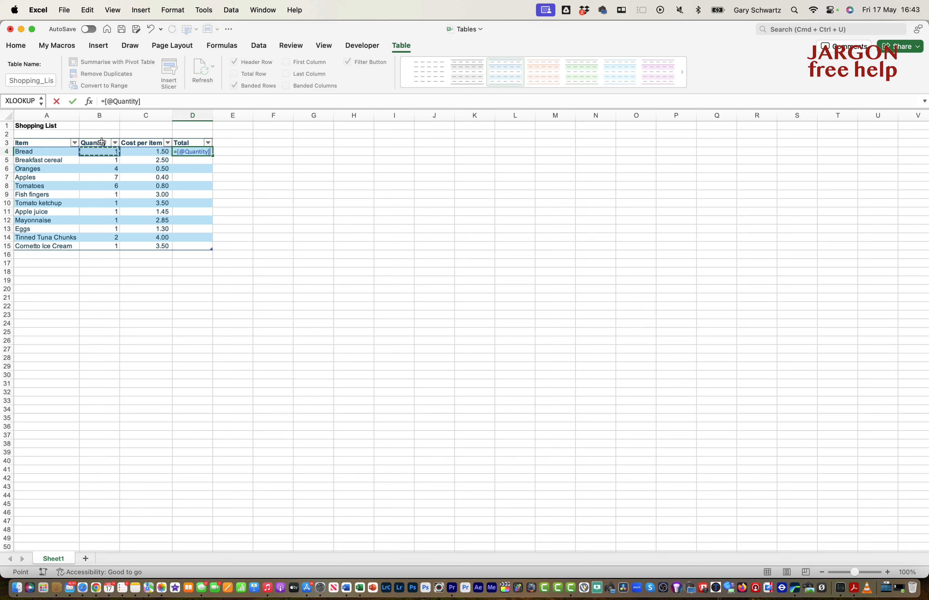
{"action": "type", "text": "*"}
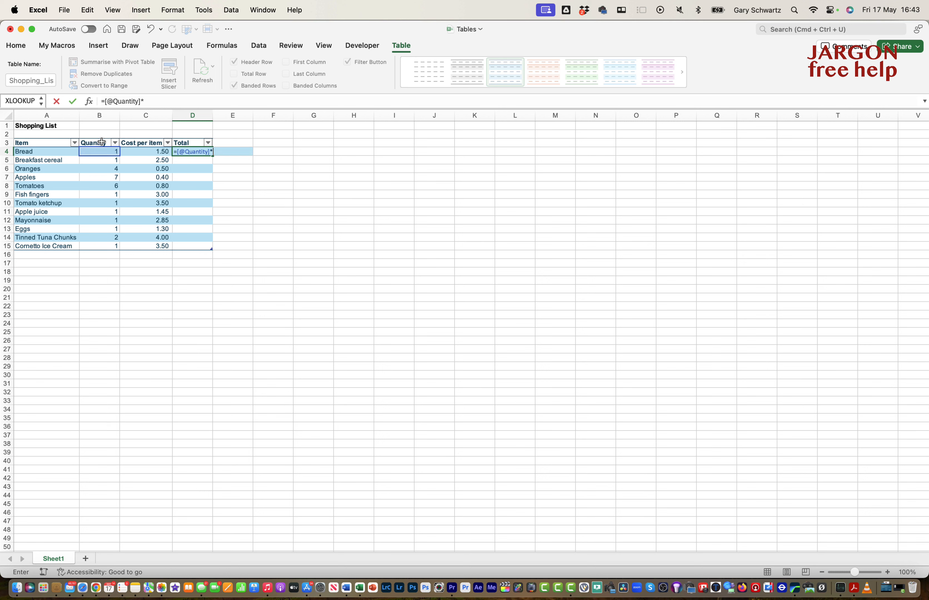
{"action": "left_click", "coordinate": [141, 153]}
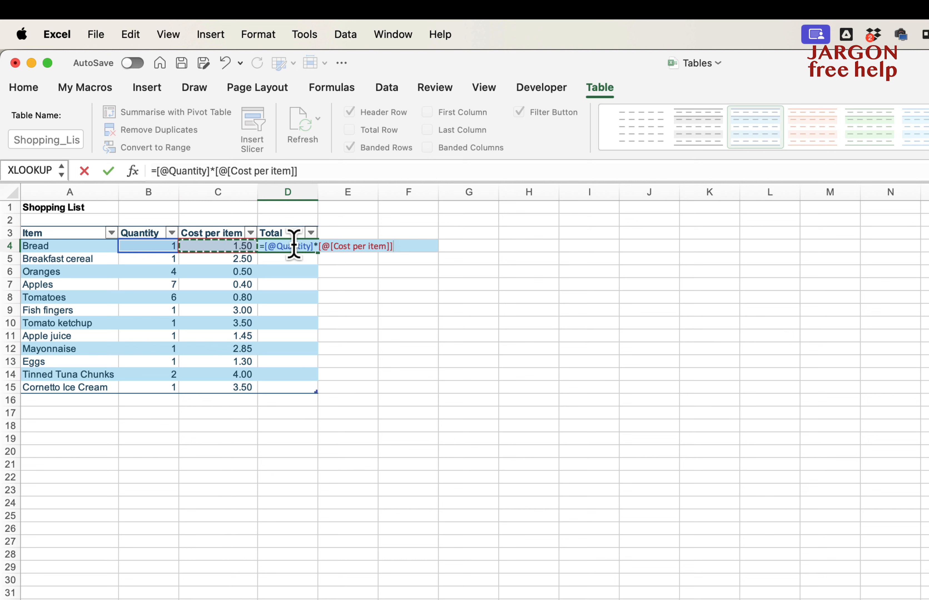
{"action": "key", "text": "Return"}
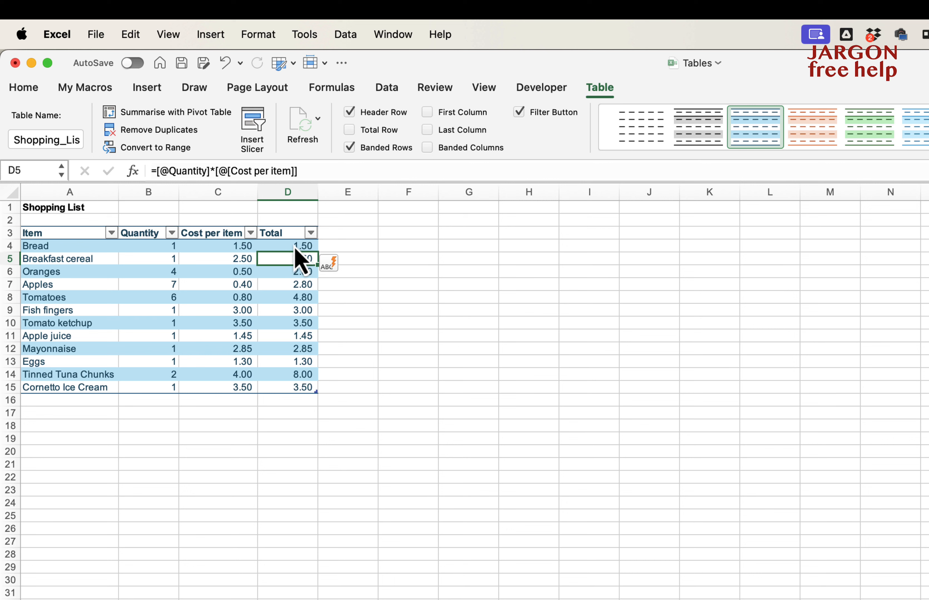
{"action": "left_click", "coordinate": [294, 246]}
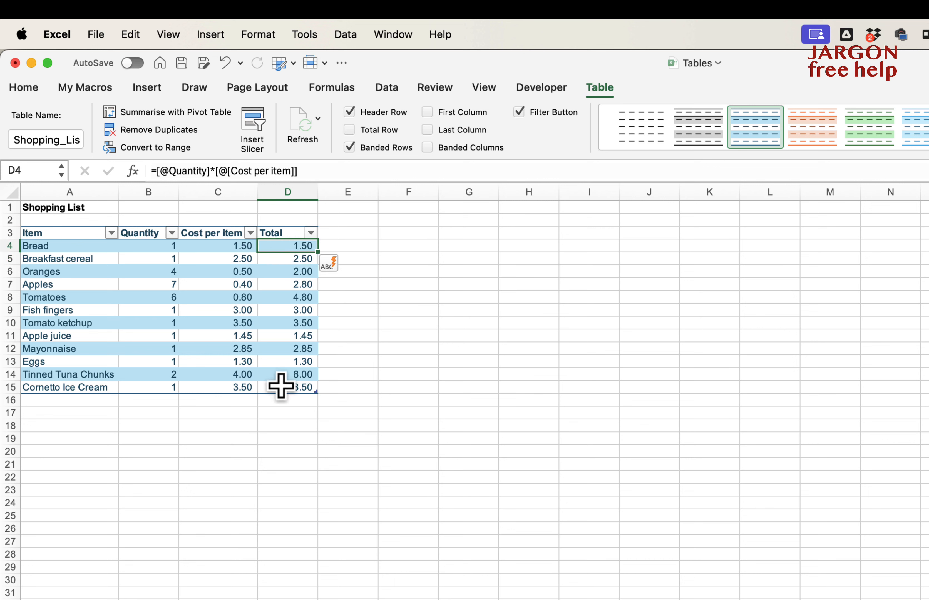
{"action": "left_click", "coordinate": [285, 300]}
{"action": "left_click", "coordinate": [291, 350]}
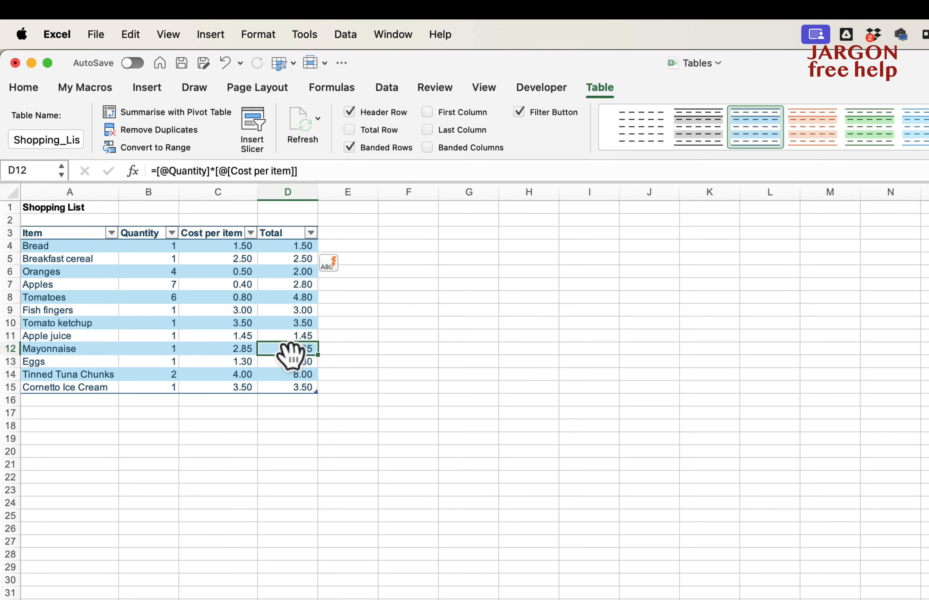
Check the formula in the Total cells D13 to D15 and in D7.
{"action": "left_click", "coordinate": [291, 363]}
{"action": "left_click", "coordinate": [293, 374]}
{"action": "left_click", "coordinate": [295, 387]}
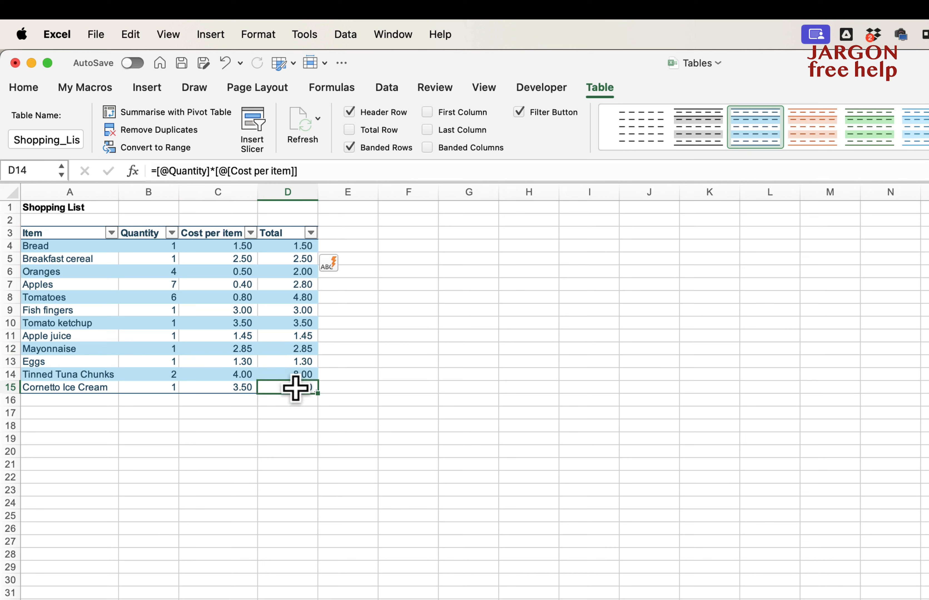
{"action": "left_click", "coordinate": [294, 284]}
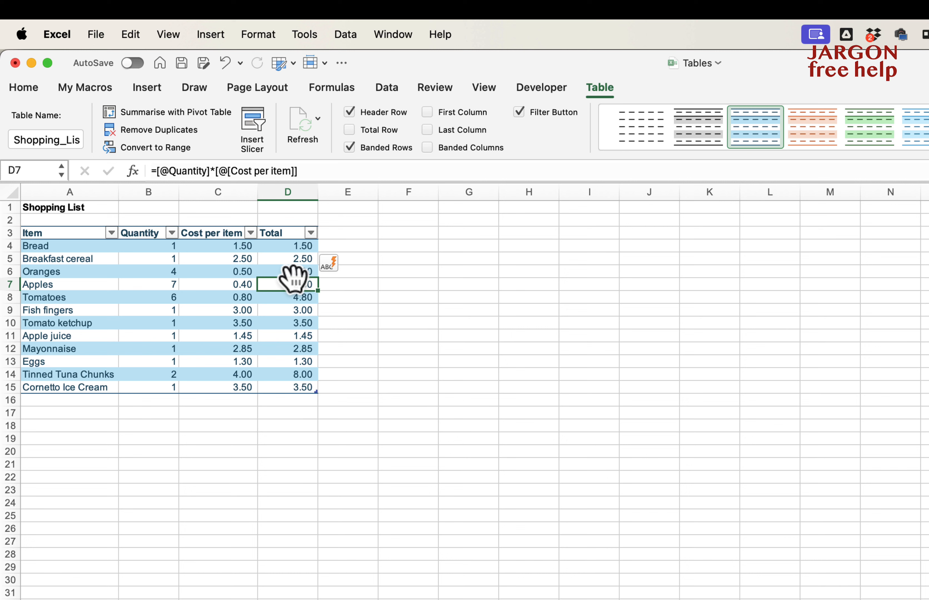
{"action": "key", "text": "super+z"}
{"action": "key", "text": "super+z"}
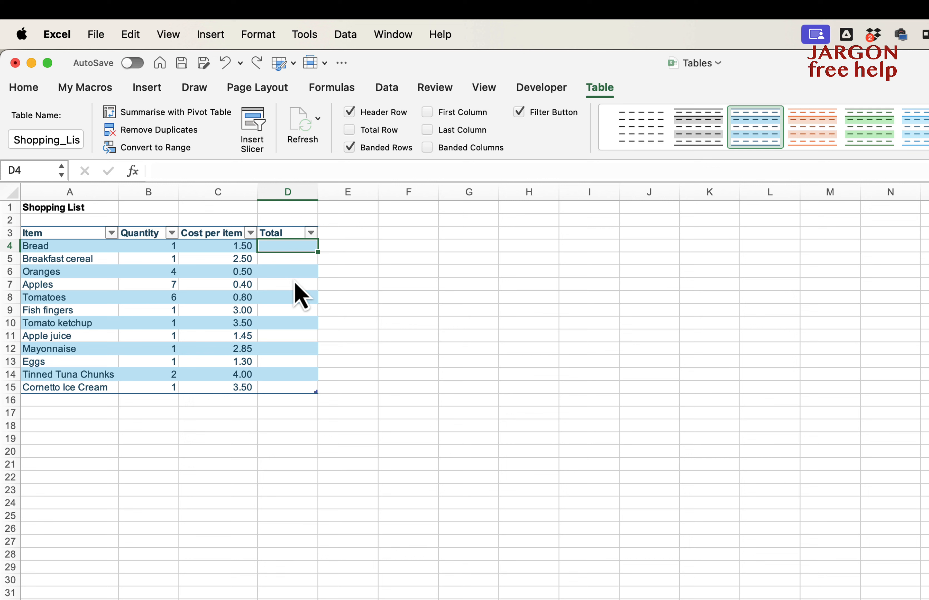
{"action": "type", "text": "="}
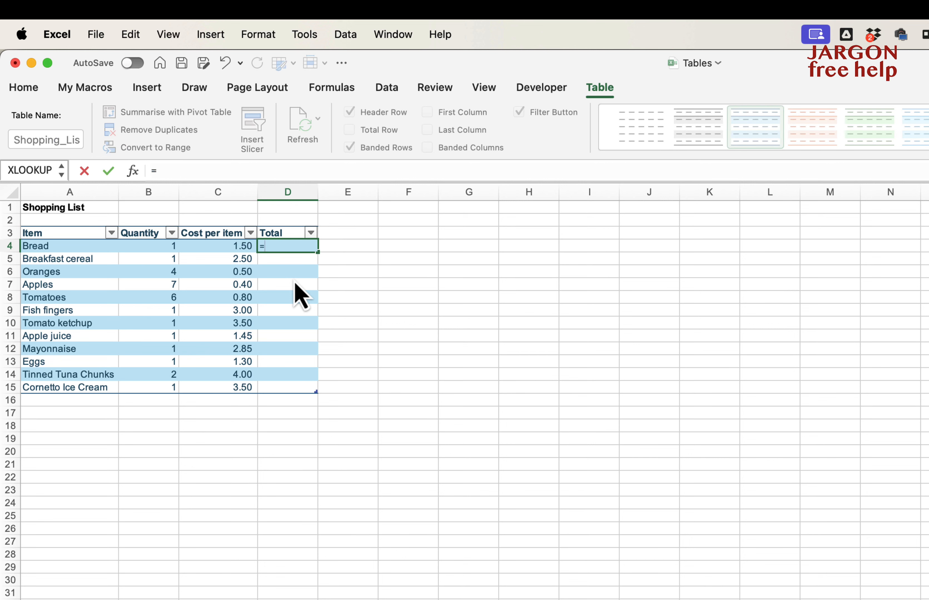
{"action": "type", "text": "[@"}
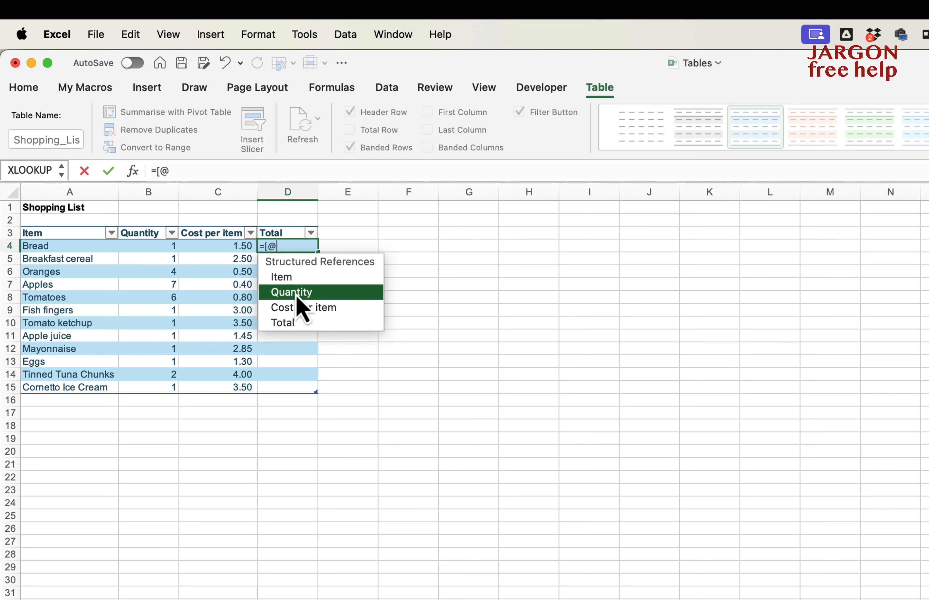
{"action": "double_click", "coordinate": [296, 292]}
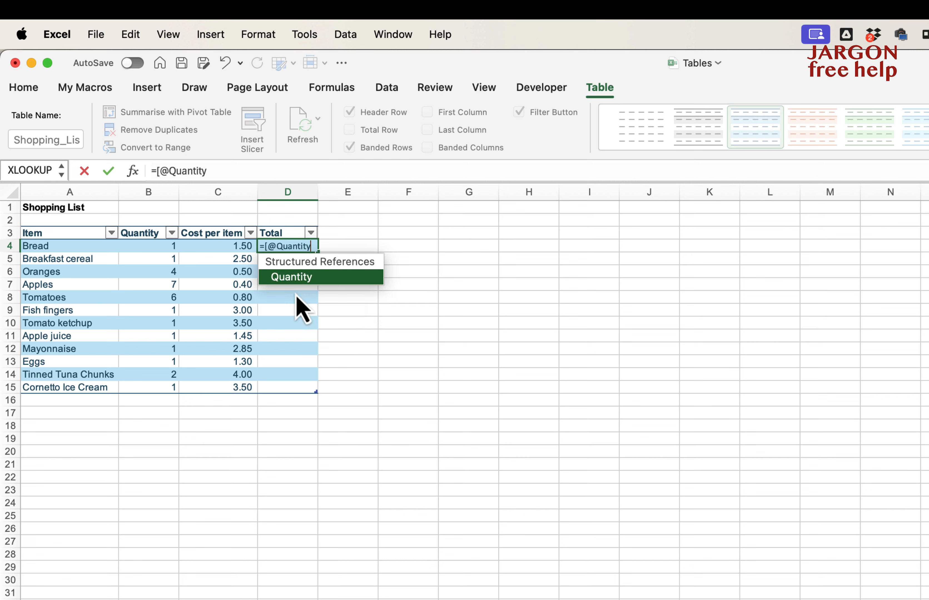
{"action": "type", "text": "]"}
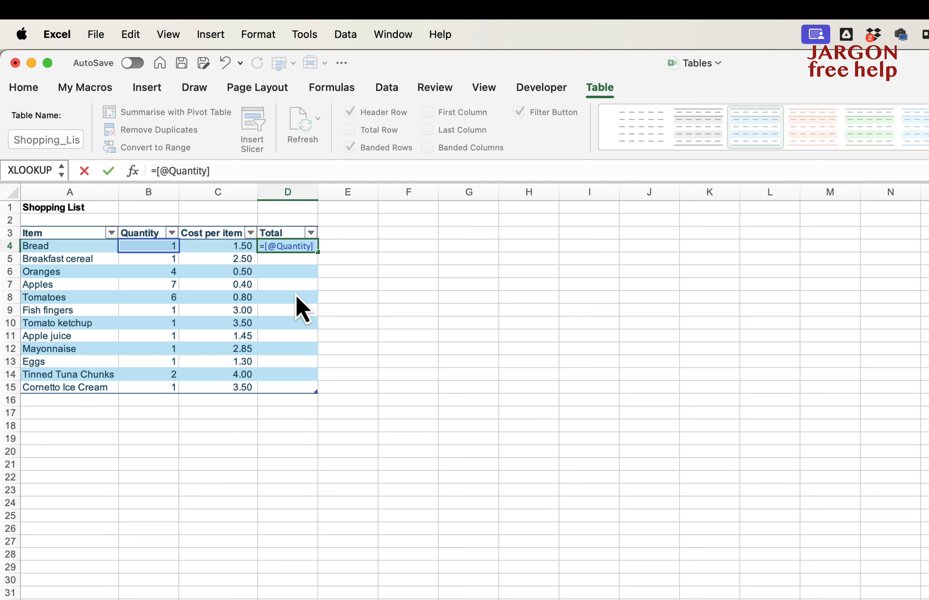
{"action": "type", "text": "*"}
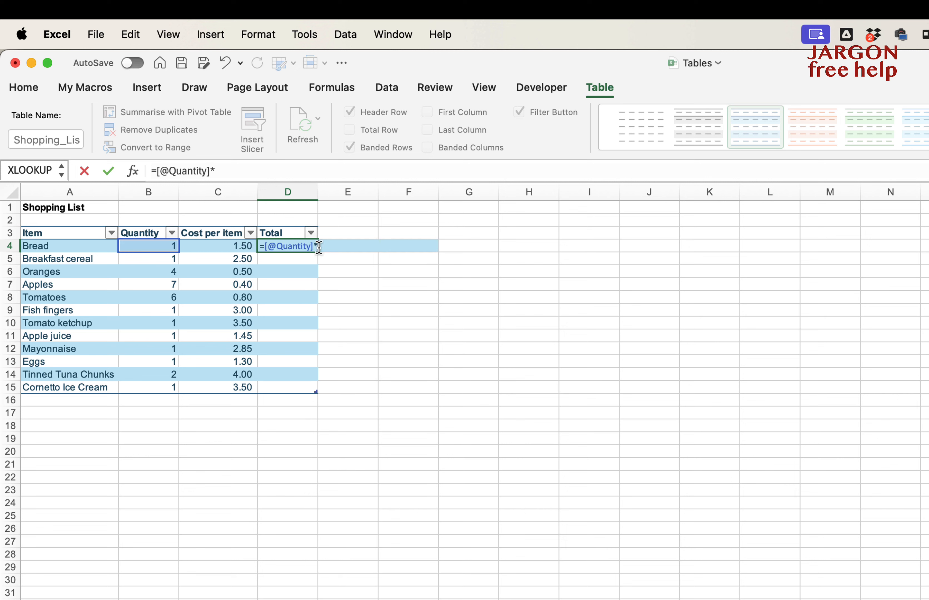
{"action": "type", "text": "["}
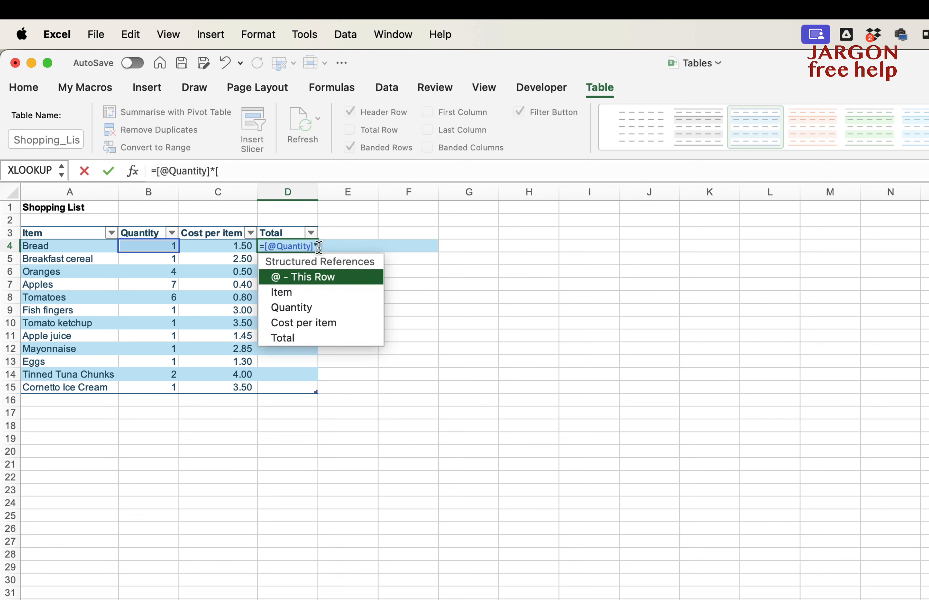
{"action": "type", "text": "@"}
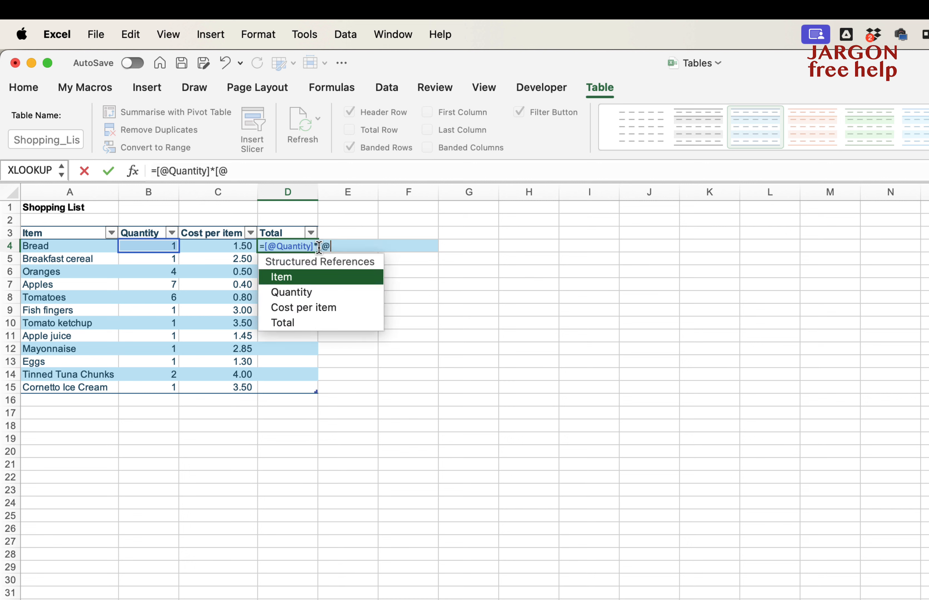
{"action": "double_click", "coordinate": [318, 309]}
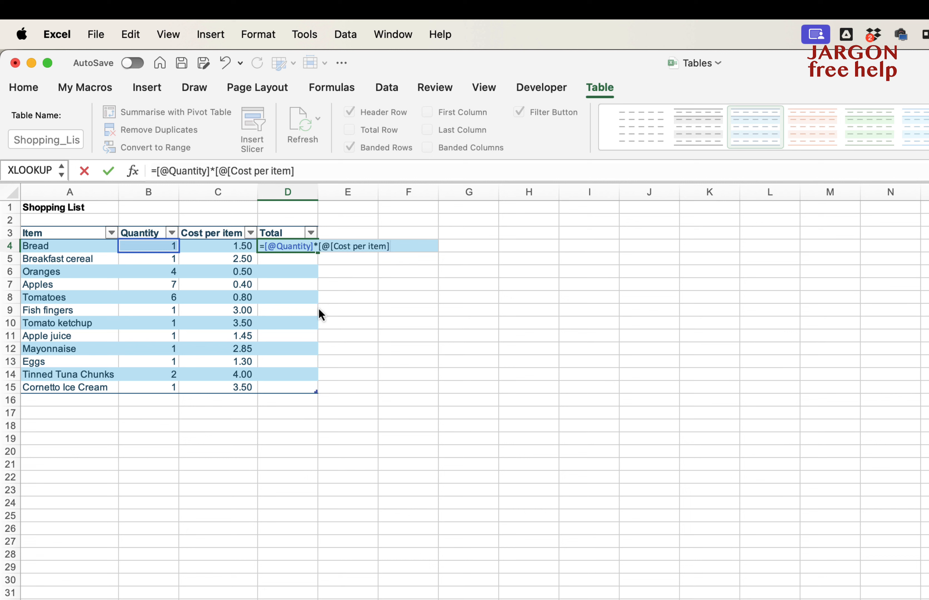
{"action": "type", "text": "]"}
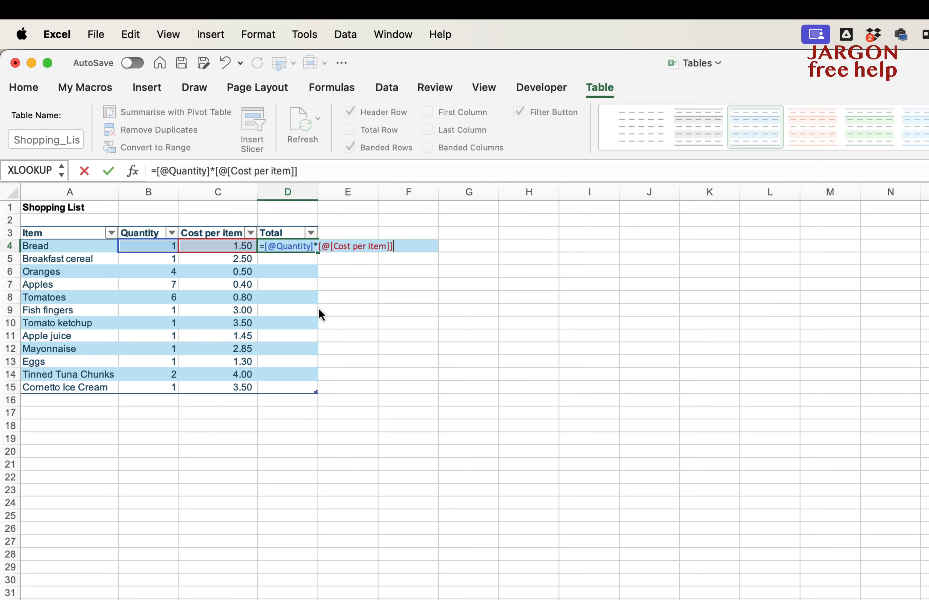
{"action": "key", "text": "Return"}
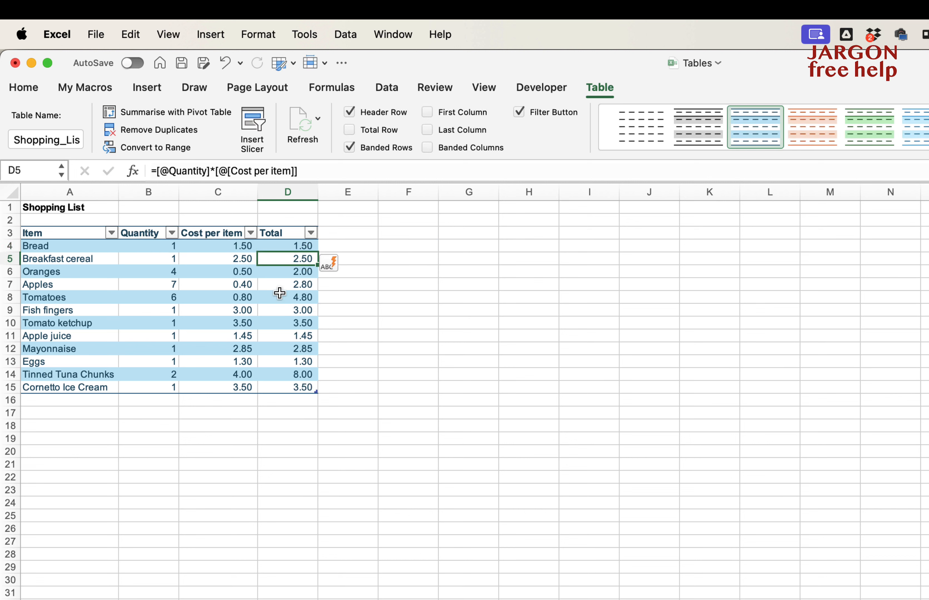
Try the table without filter buttons in its header row and switch them back on.
{"action": "left_click", "coordinate": [256, 292]}
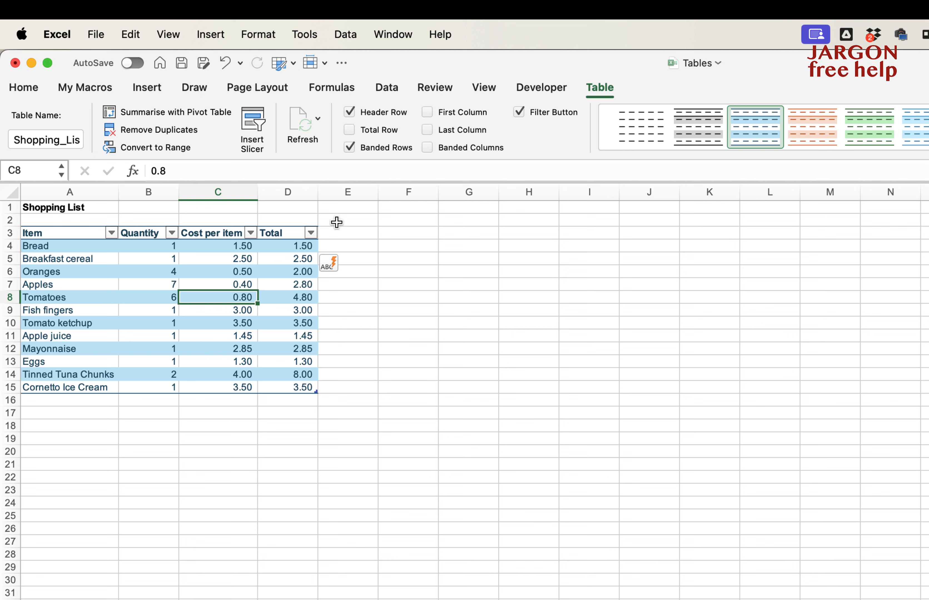
{"action": "left_click", "coordinate": [519, 113]}
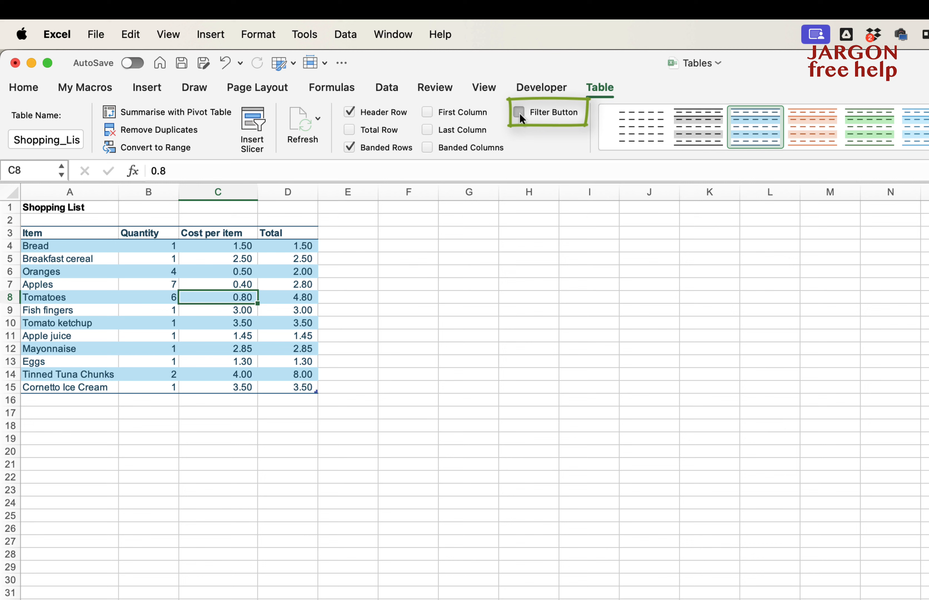
{"action": "left_click", "coordinate": [520, 113]}
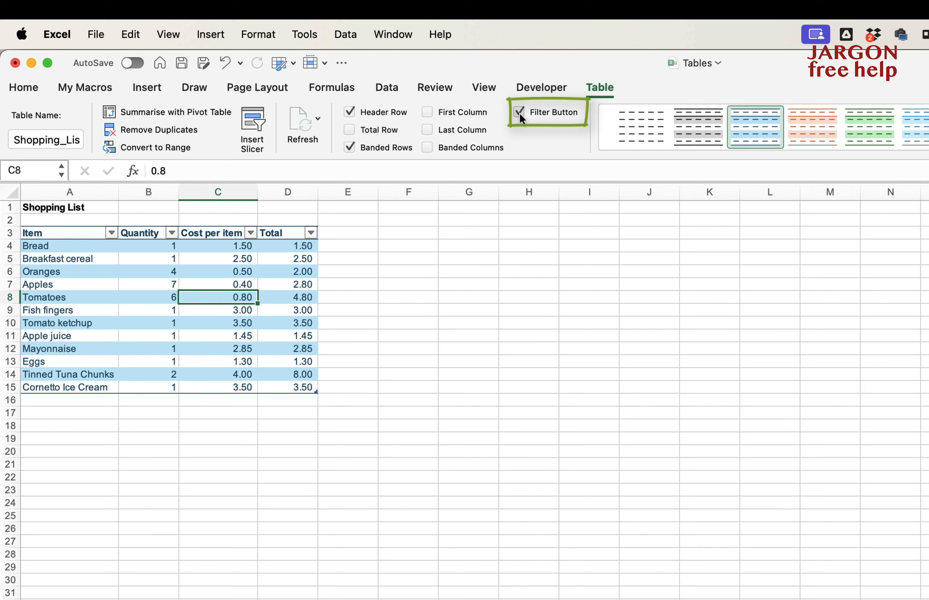
Sort the table by Item in ascending order, try descending order, and return to ascending.
{"action": "left_click", "coordinate": [111, 233]}
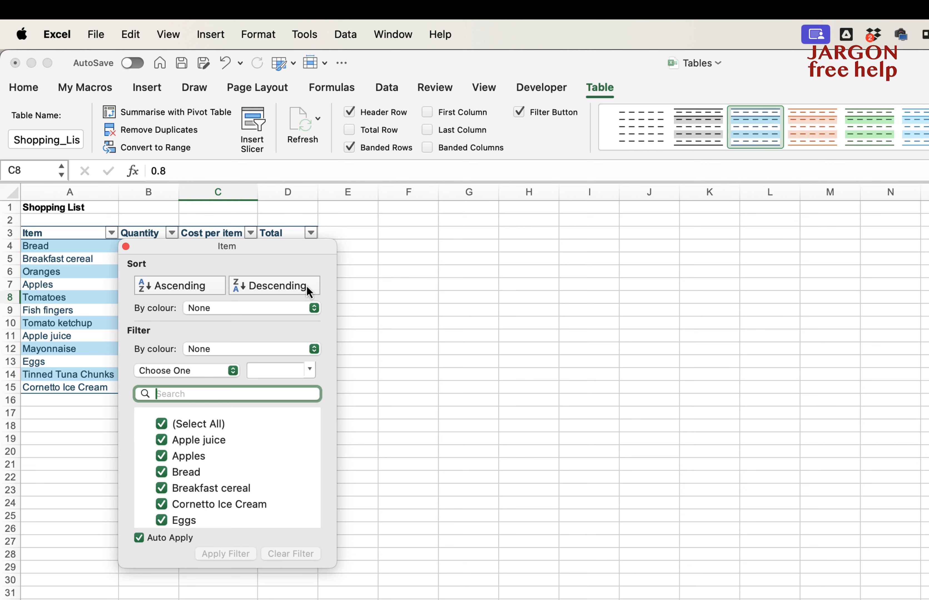
{"action": "left_click", "coordinate": [189, 286]}
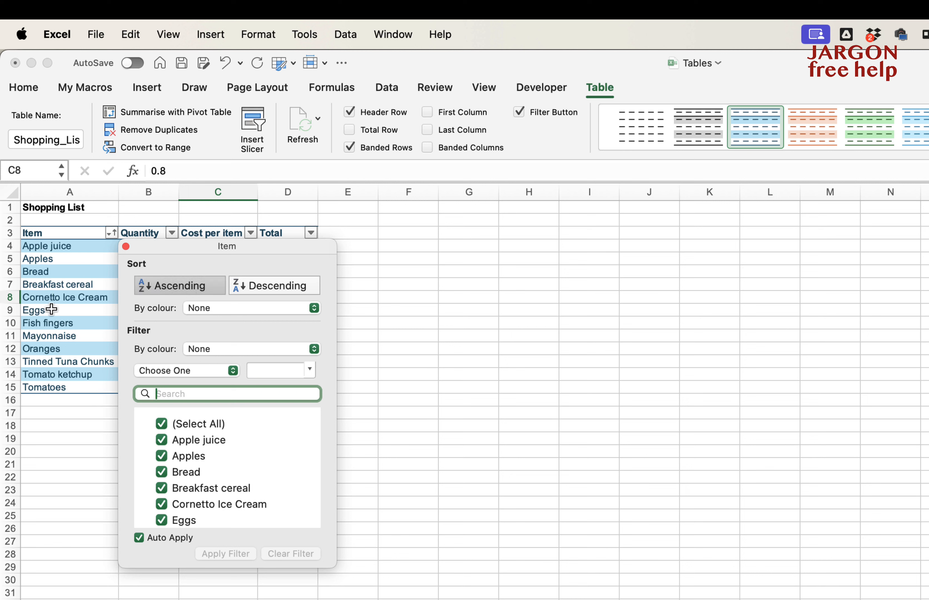
{"action": "left_click", "coordinate": [269, 289]}
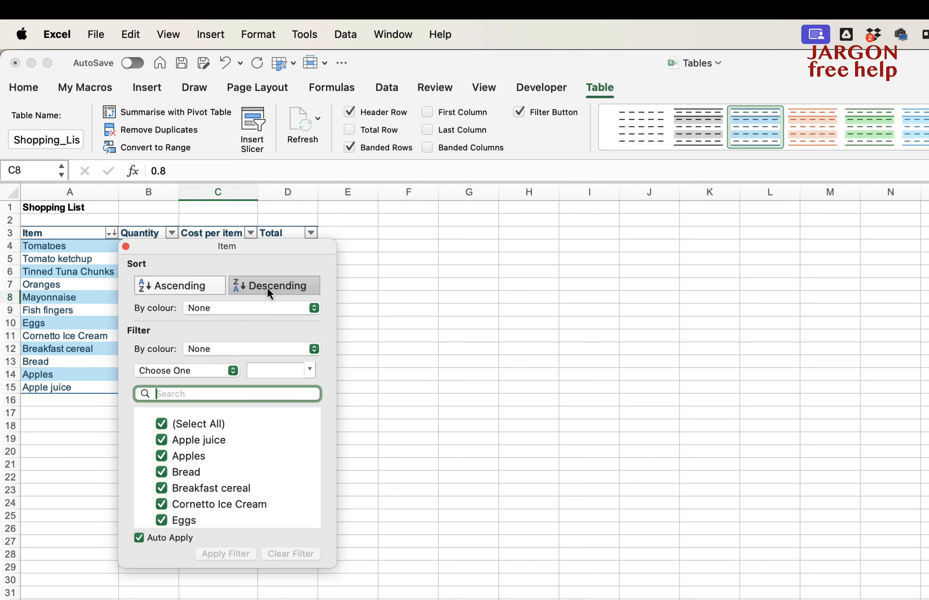
{"action": "left_click", "coordinate": [203, 289]}
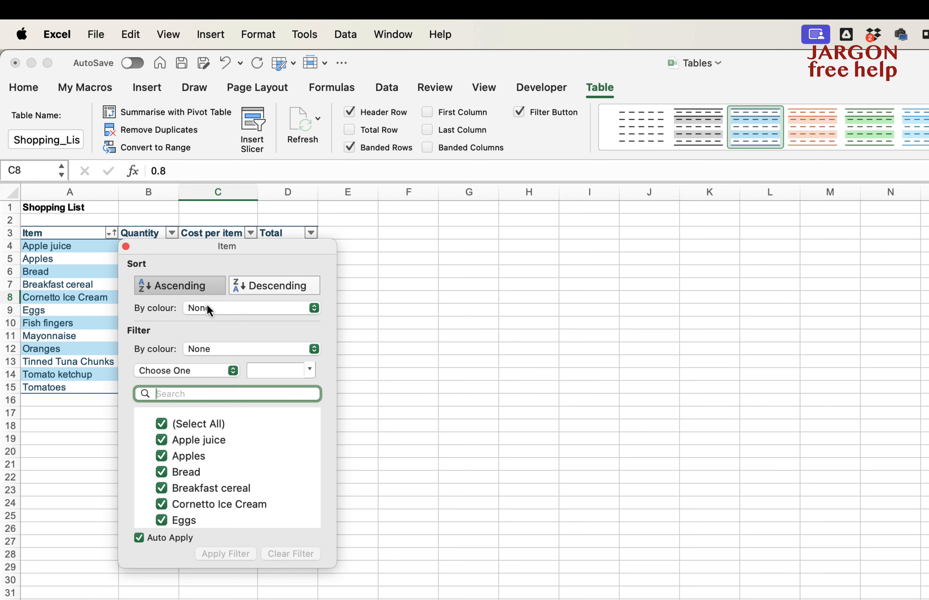
Filter the Item column to only Apple juice, Apples, Oranges and Tomatoes, and clear the filter again.
{"action": "left_click", "coordinate": [161, 425]}
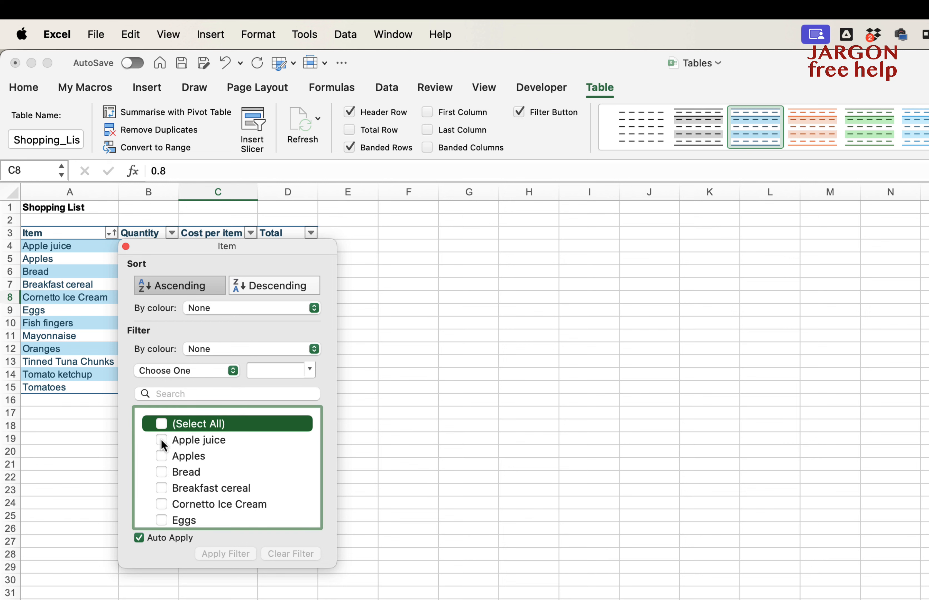
{"action": "left_click", "coordinate": [162, 441]}
{"action": "scroll", "coordinate": [178, 479], "scroll_direction": "down", "scroll_amount": 1}
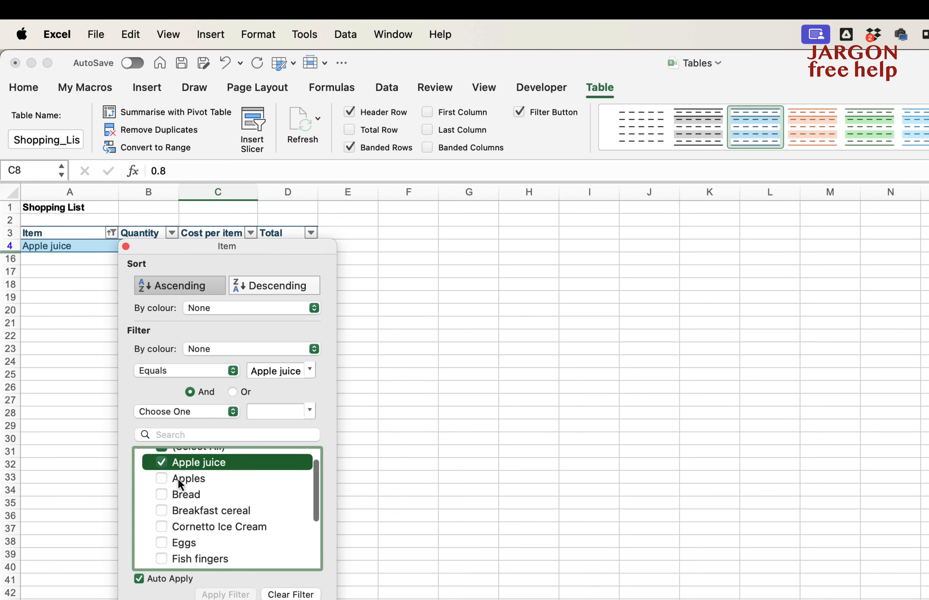
{"action": "scroll", "coordinate": [163, 496], "scroll_direction": "up", "scroll_amount": 1}
{"action": "left_click", "coordinate": [164, 498]}
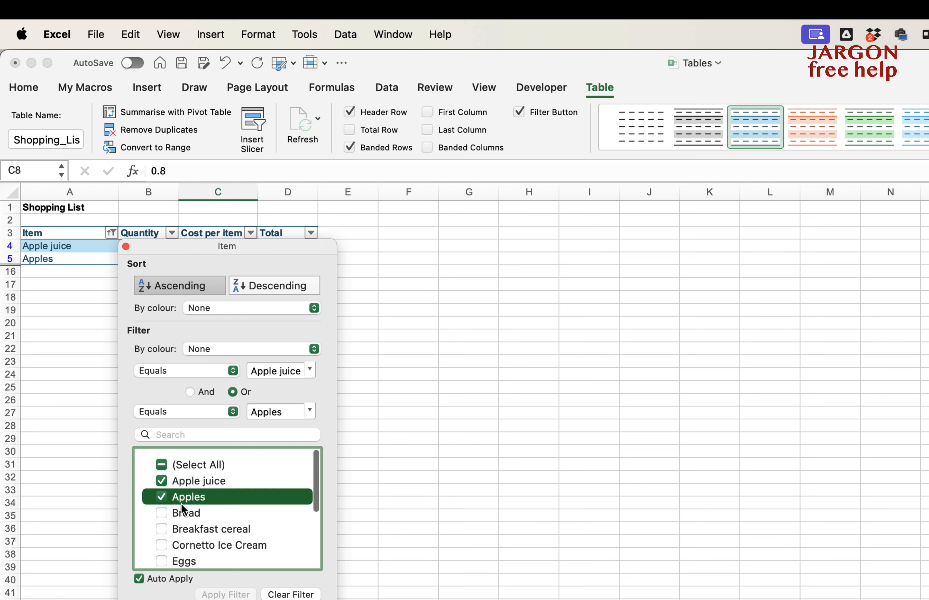
{"action": "scroll", "coordinate": [187, 520], "scroll_direction": "down", "scroll_amount": 5}
{"action": "scroll", "coordinate": [201, 534], "scroll_direction": "down", "scroll_amount": 1}
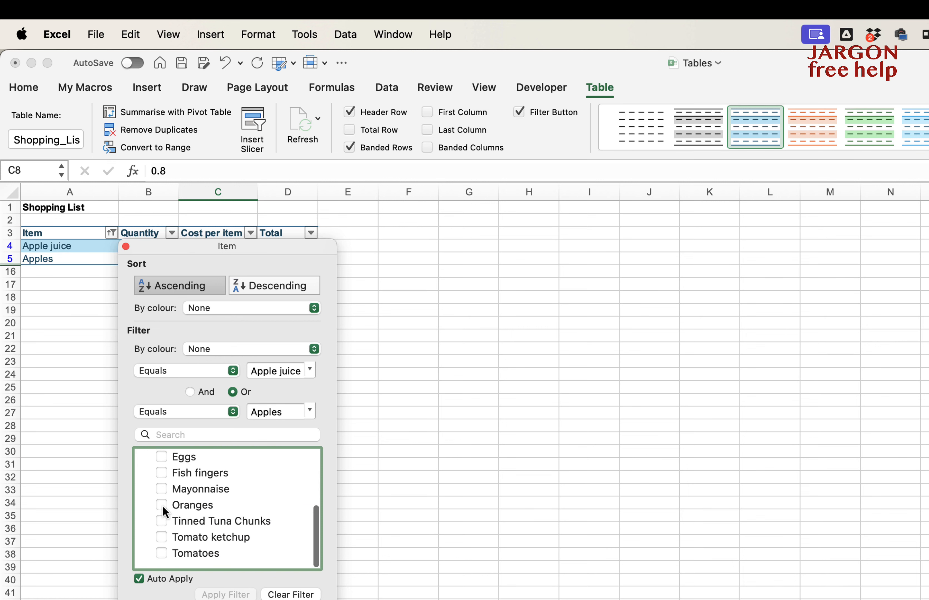
{"action": "left_click", "coordinate": [161, 506]}
{"action": "scroll", "coordinate": [191, 506], "scroll_direction": "up", "scroll_amount": 5}
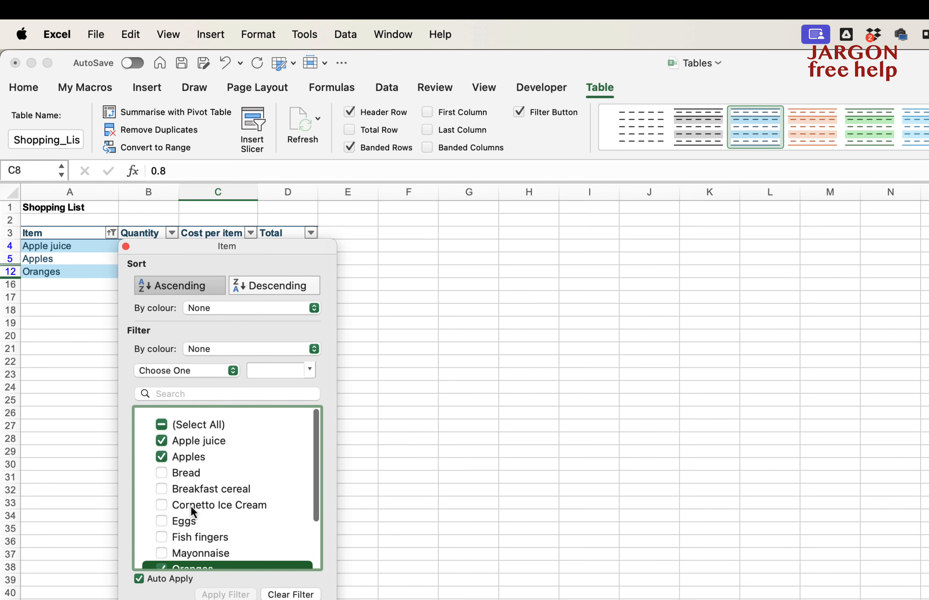
{"action": "scroll", "coordinate": [191, 506], "scroll_direction": "down", "scroll_amount": 5}
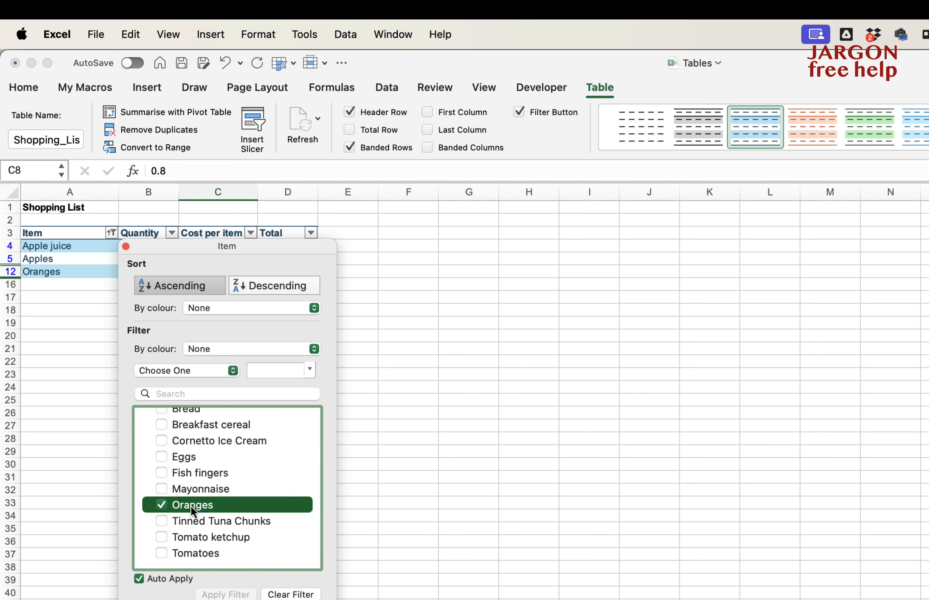
{"action": "left_click", "coordinate": [162, 555]}
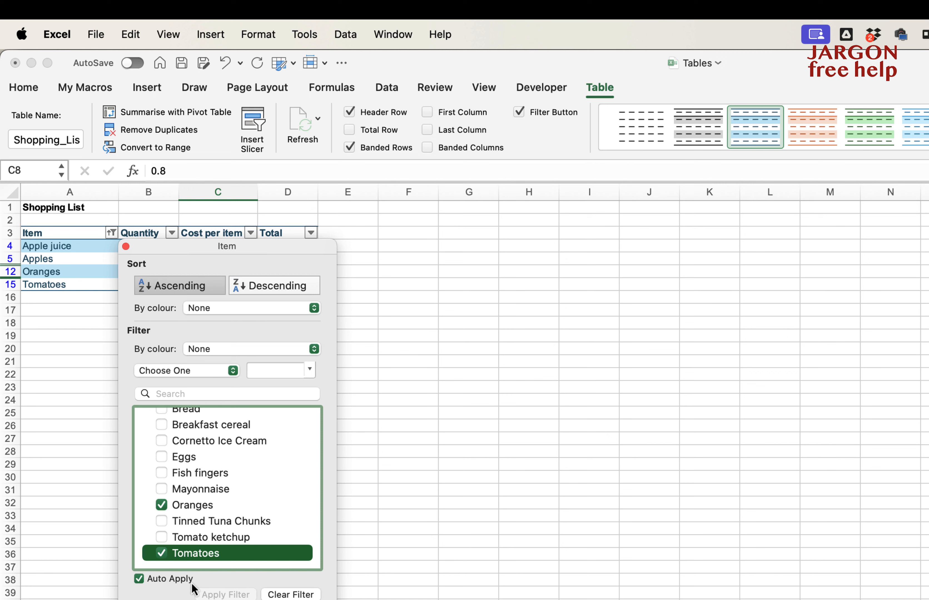
{"action": "left_click", "coordinate": [291, 595]}
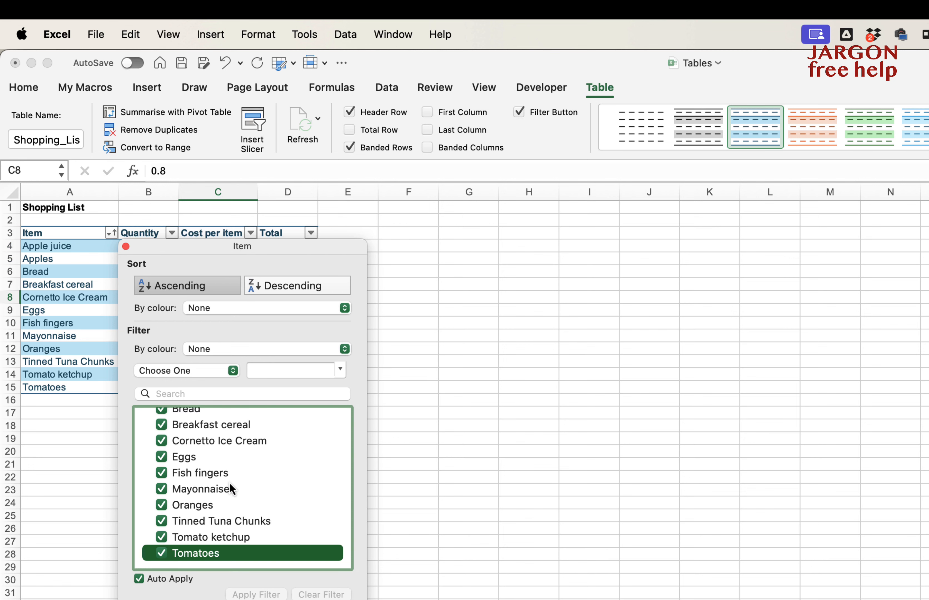
{"action": "left_click", "coordinate": [125, 247]}
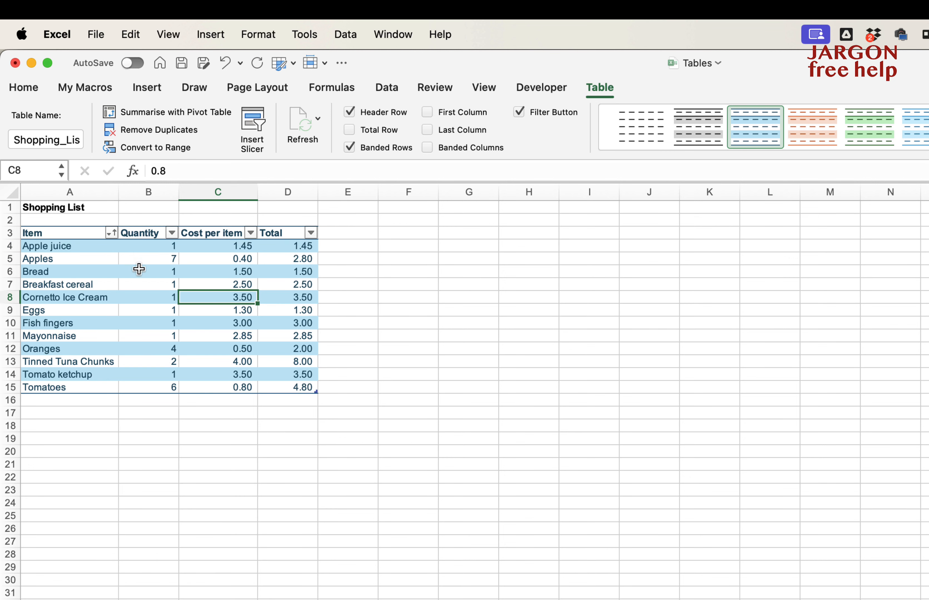
Extend the table range by two empty rows, down to row 17.
{"action": "left_click", "coordinate": [136, 349]}
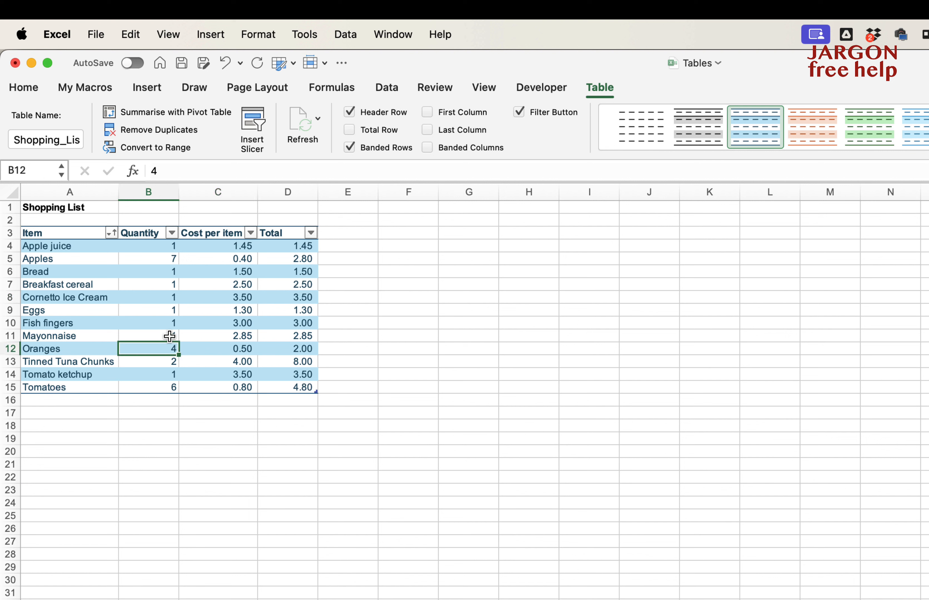
{"action": "left_click", "coordinate": [284, 391]}
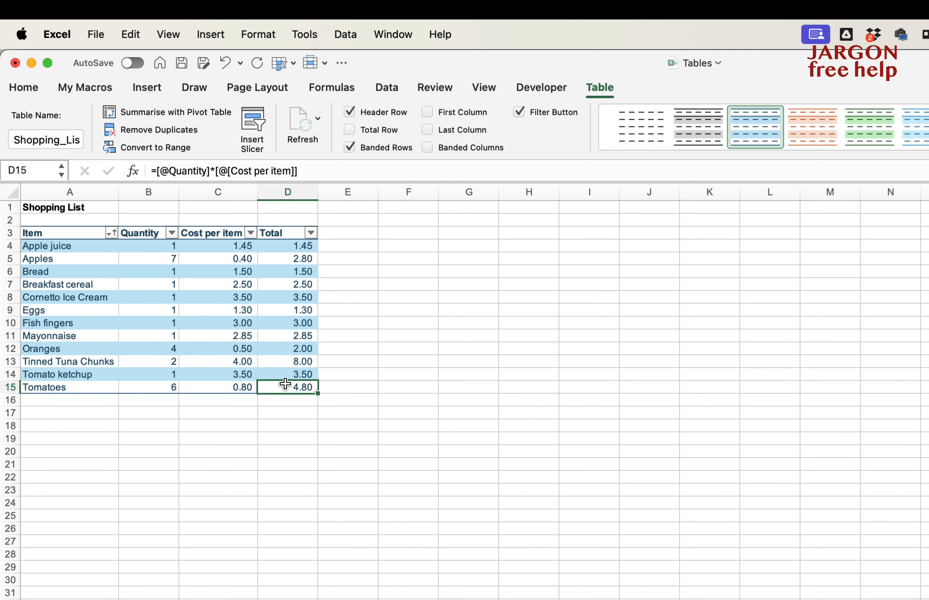
{"action": "key", "text": "Up"}
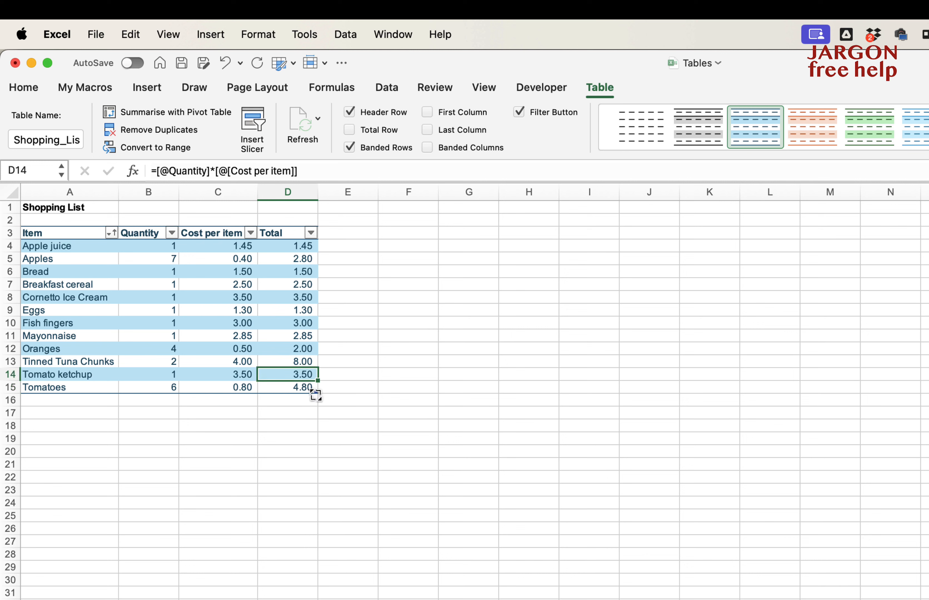
{"action": "left_click_drag", "start_coordinate": [316, 394], "coordinate": [318, 418]}
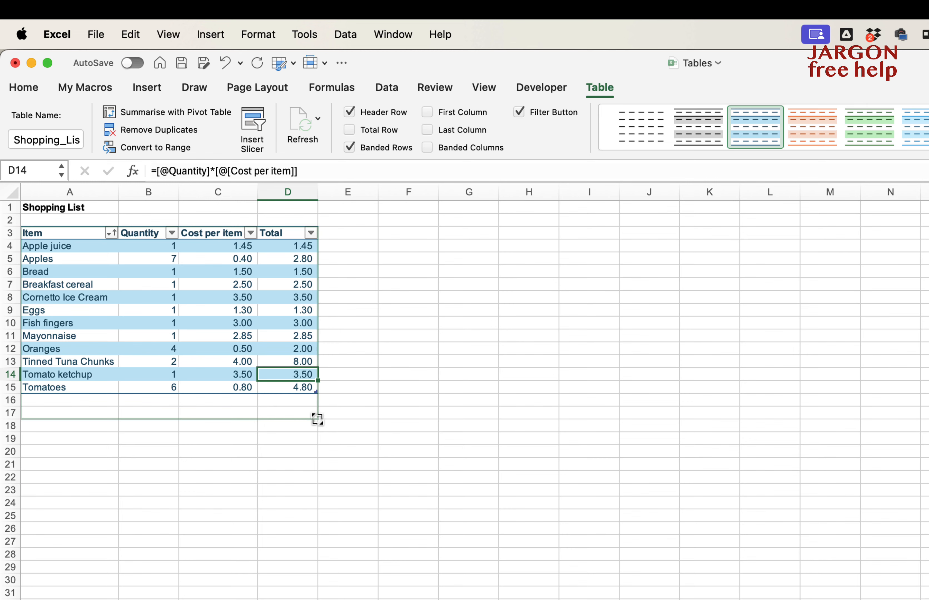
{"action": "left_click_drag", "start_coordinate": [318, 419], "coordinate": [318, 421]}
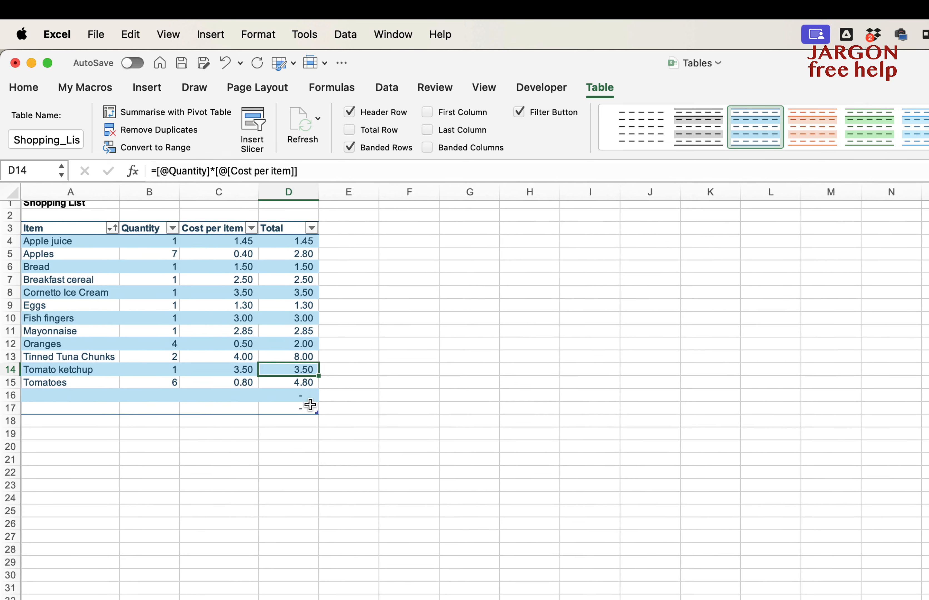
Check the Total formula in the added rows, cells D16 and D17.
{"action": "left_click", "coordinate": [305, 396]}
{"action": "left_click", "coordinate": [305, 408]}
{"action": "left_click", "coordinate": [305, 398]}
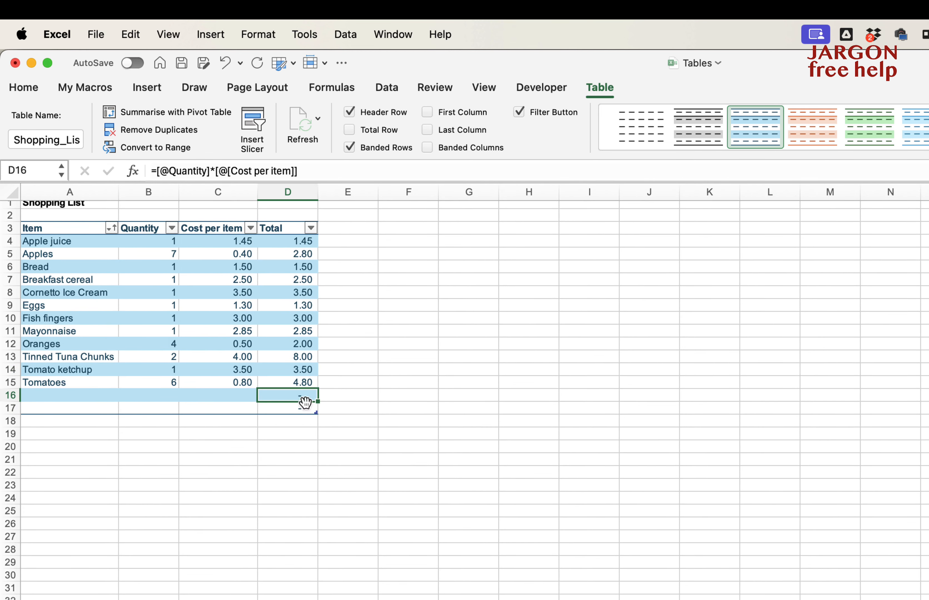
{"action": "left_click", "coordinate": [305, 411]}
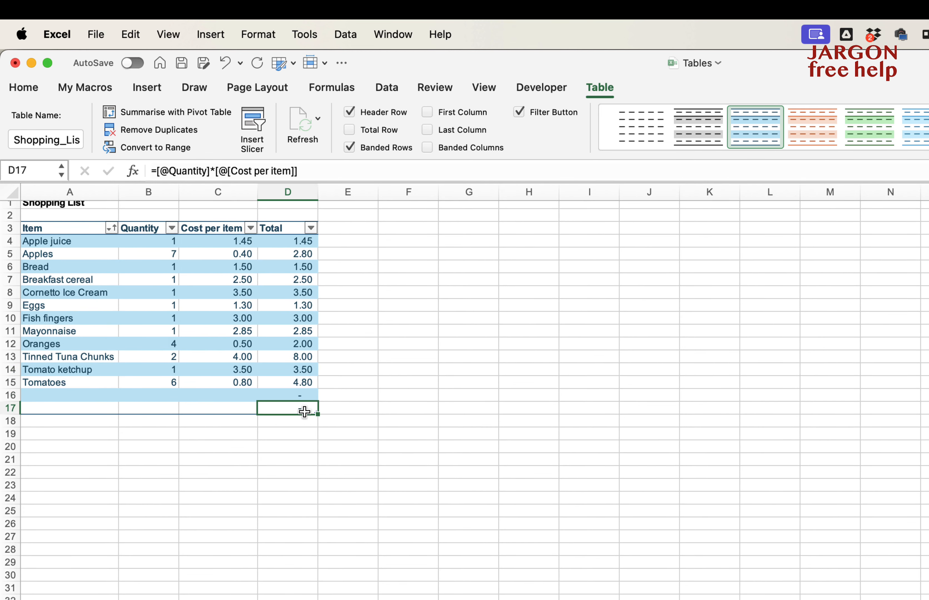